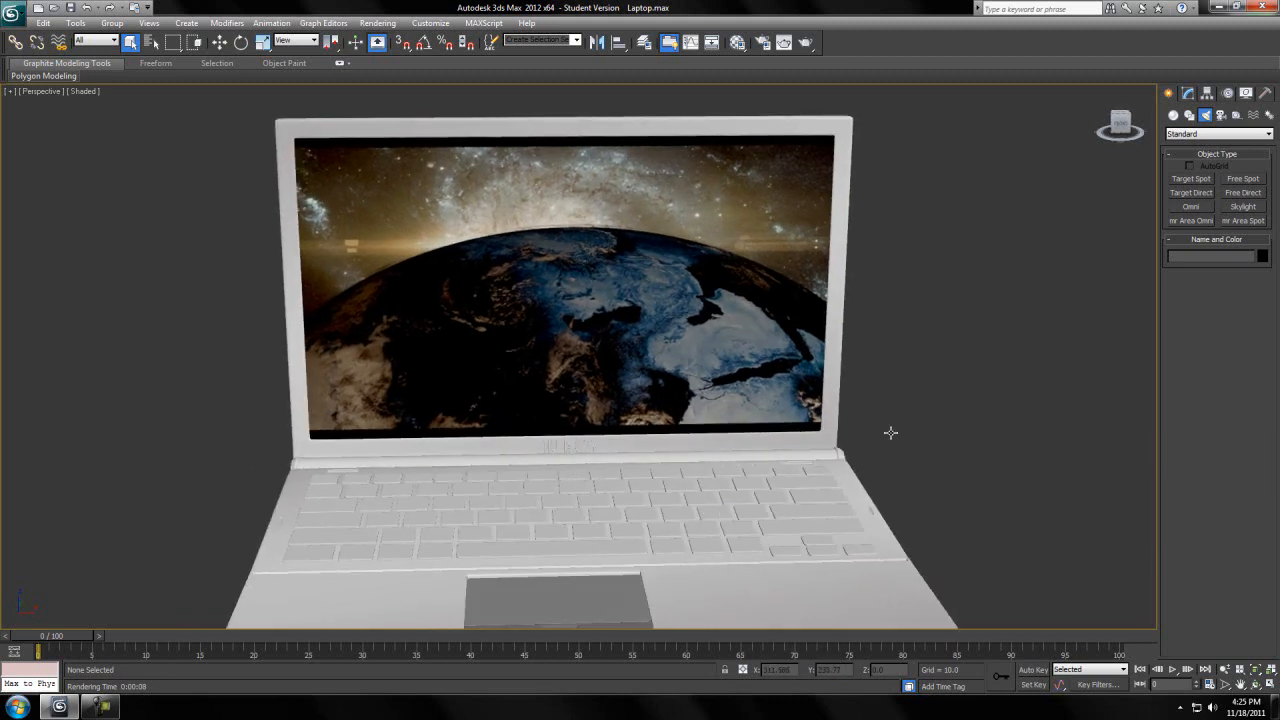
middle_click_drag(933, 431, 848, 459, "alt")
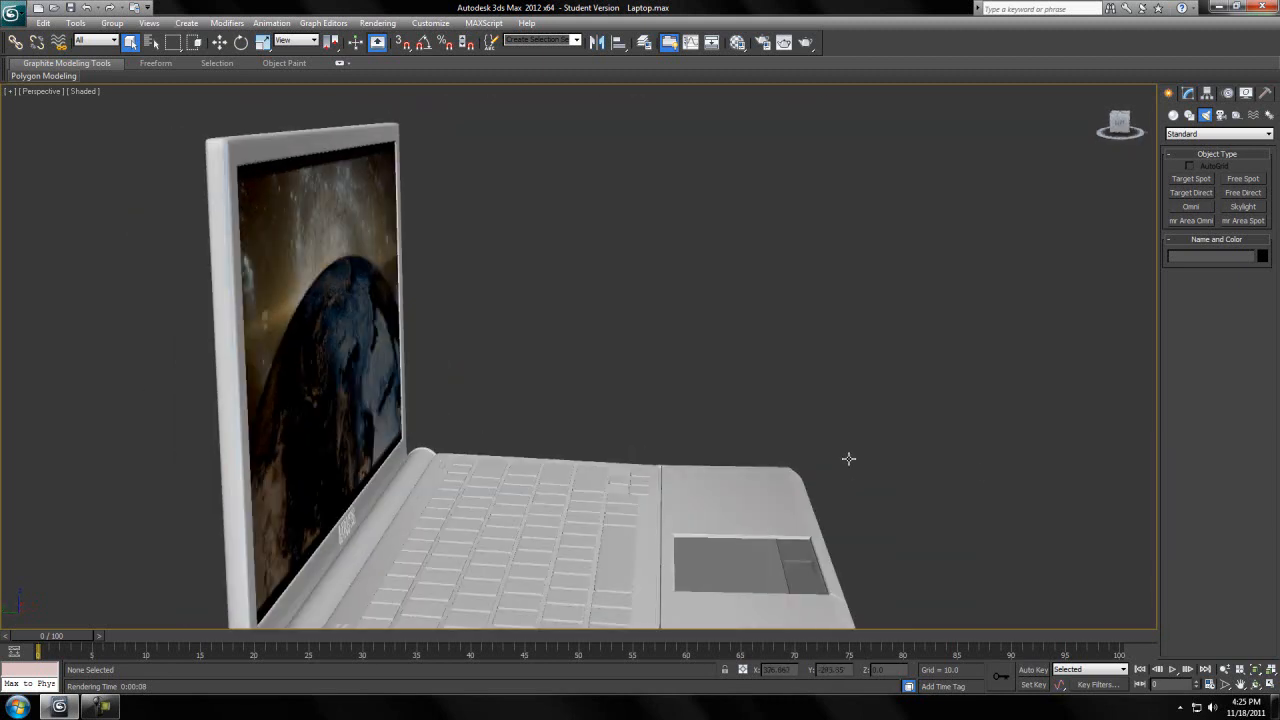
middle_click_drag(993, 481, 934, 500, "alt")
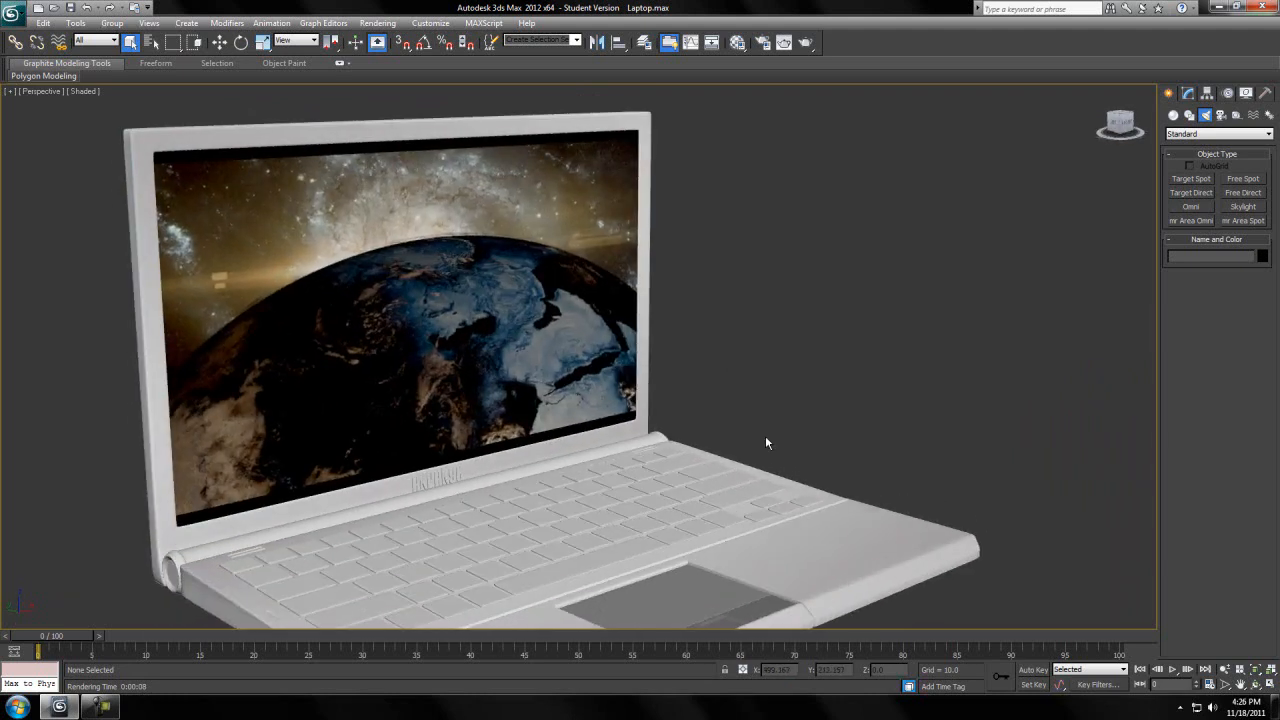
middle_click_drag(831, 394, 960, 523, "alt")
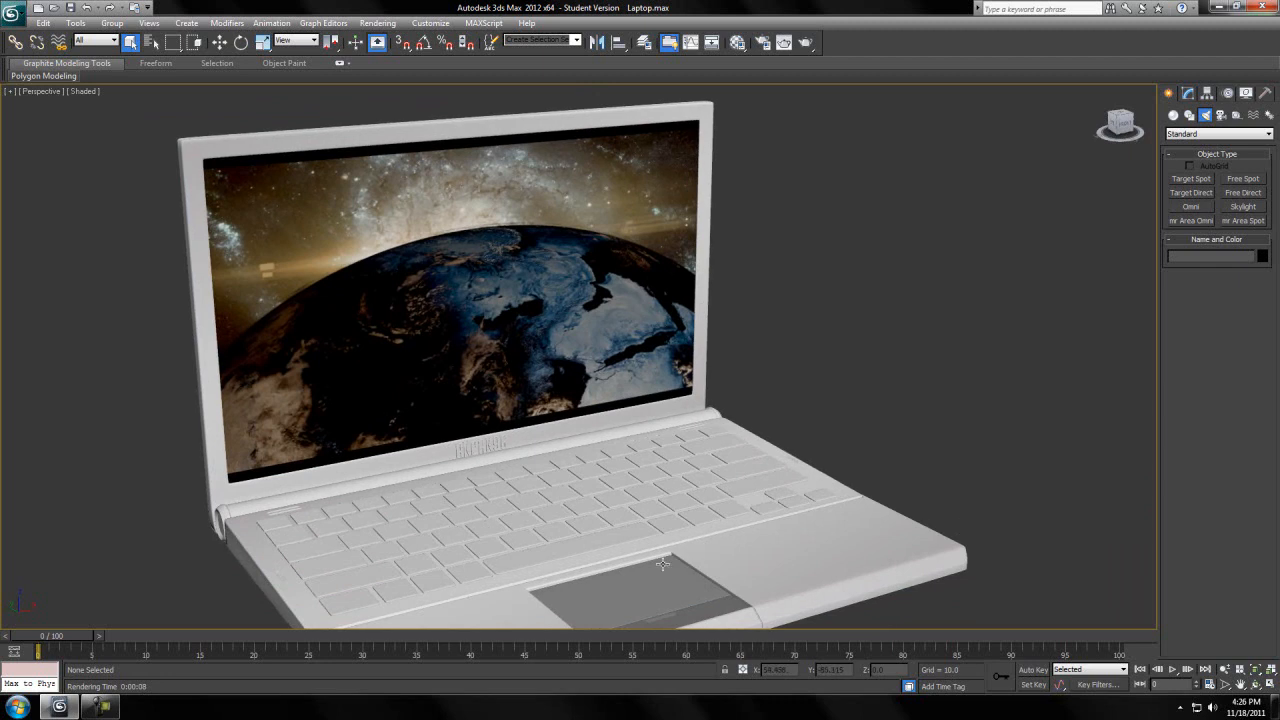
scroll(716, 550, "down", 5)
scroll(717, 548, "up", 3)
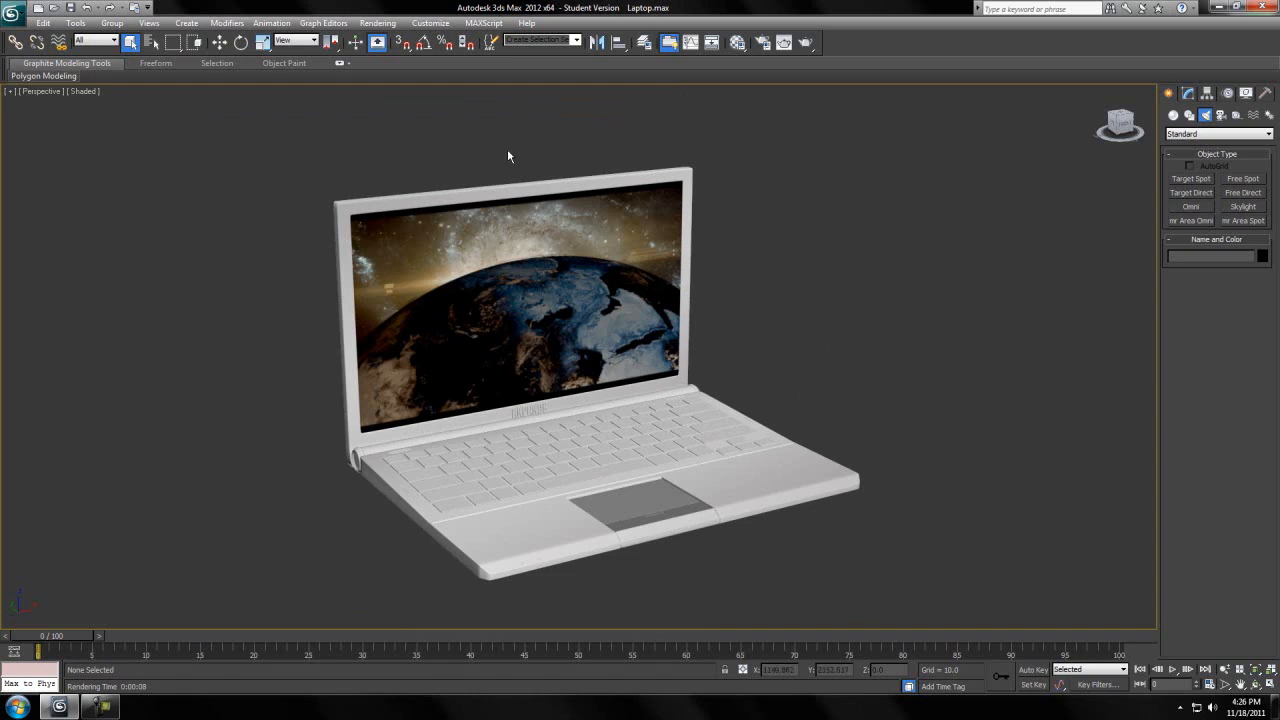
Assign the mental ray Renderer as the production renderer in the render setup.
left_click(377, 23)
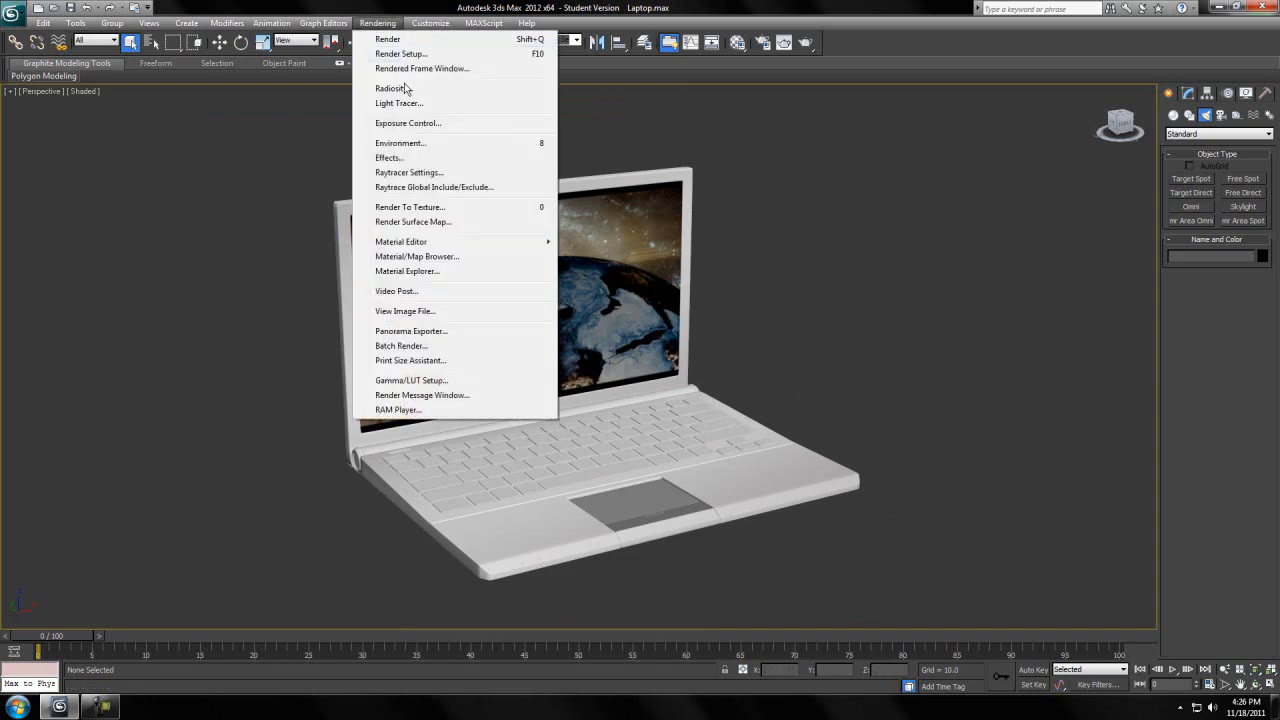
left_click(401, 54)
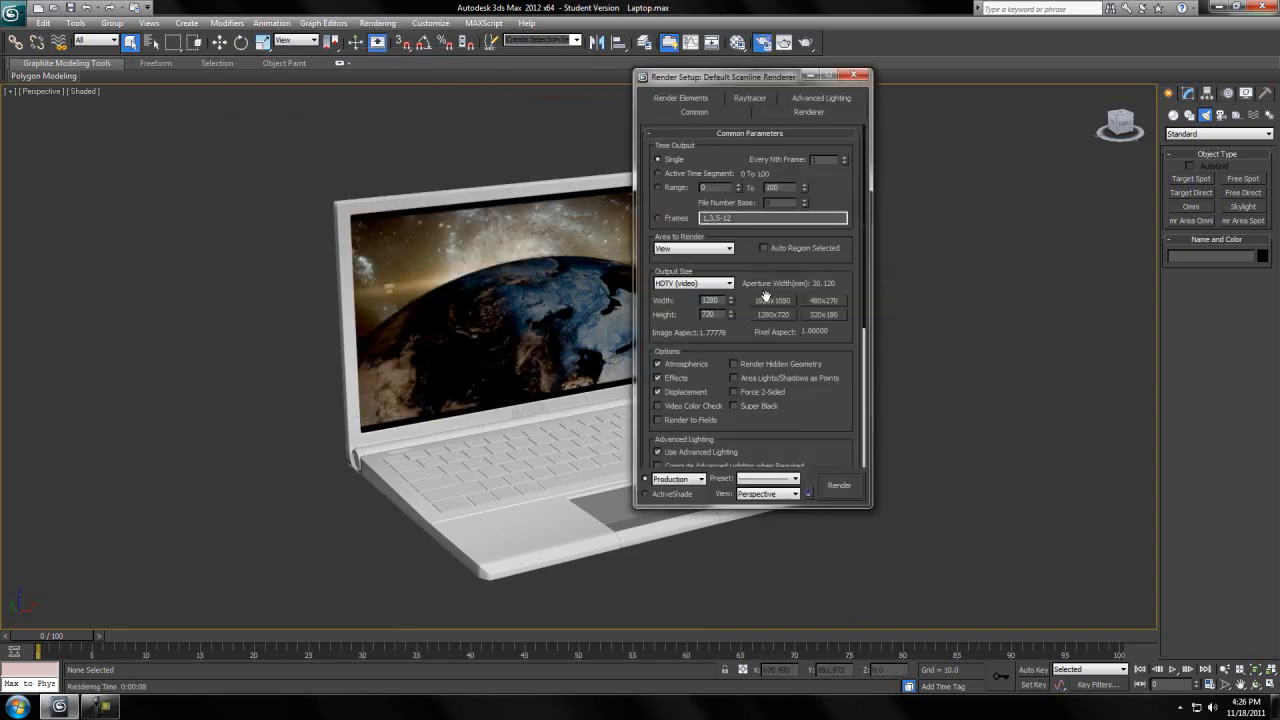
left_click_drag(825, 428, 808, 167)
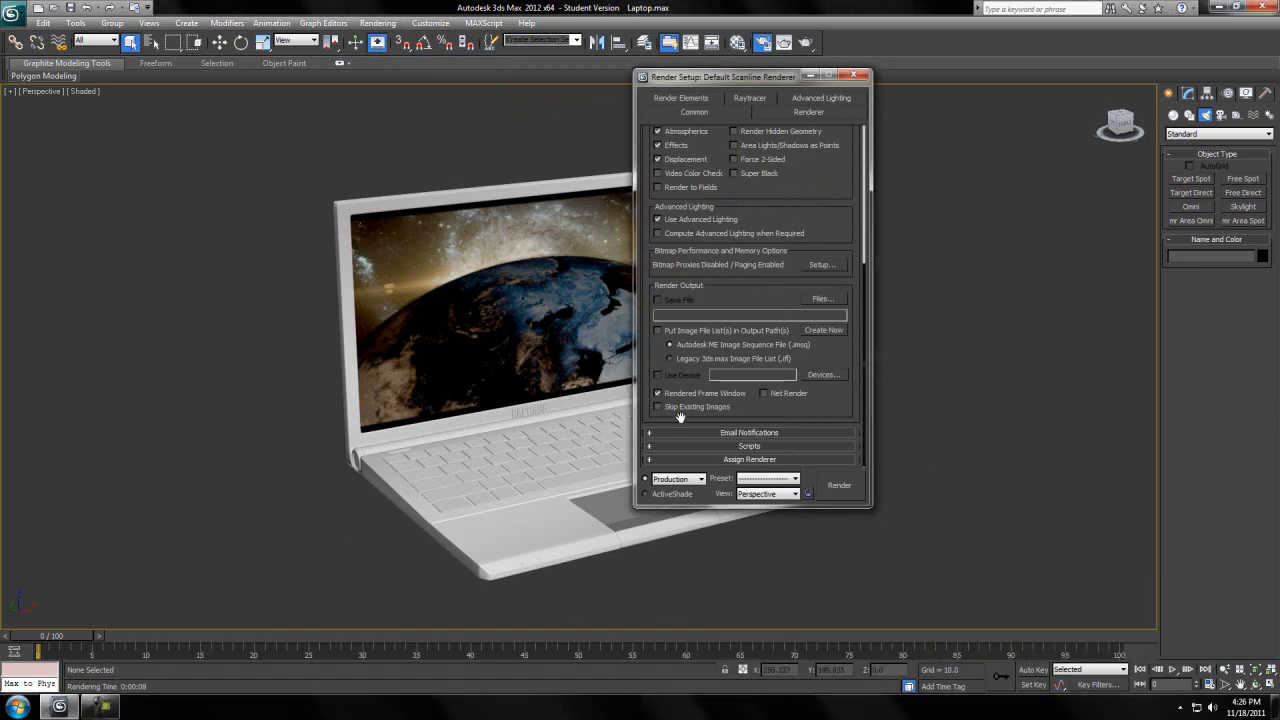
left_click(728, 460)
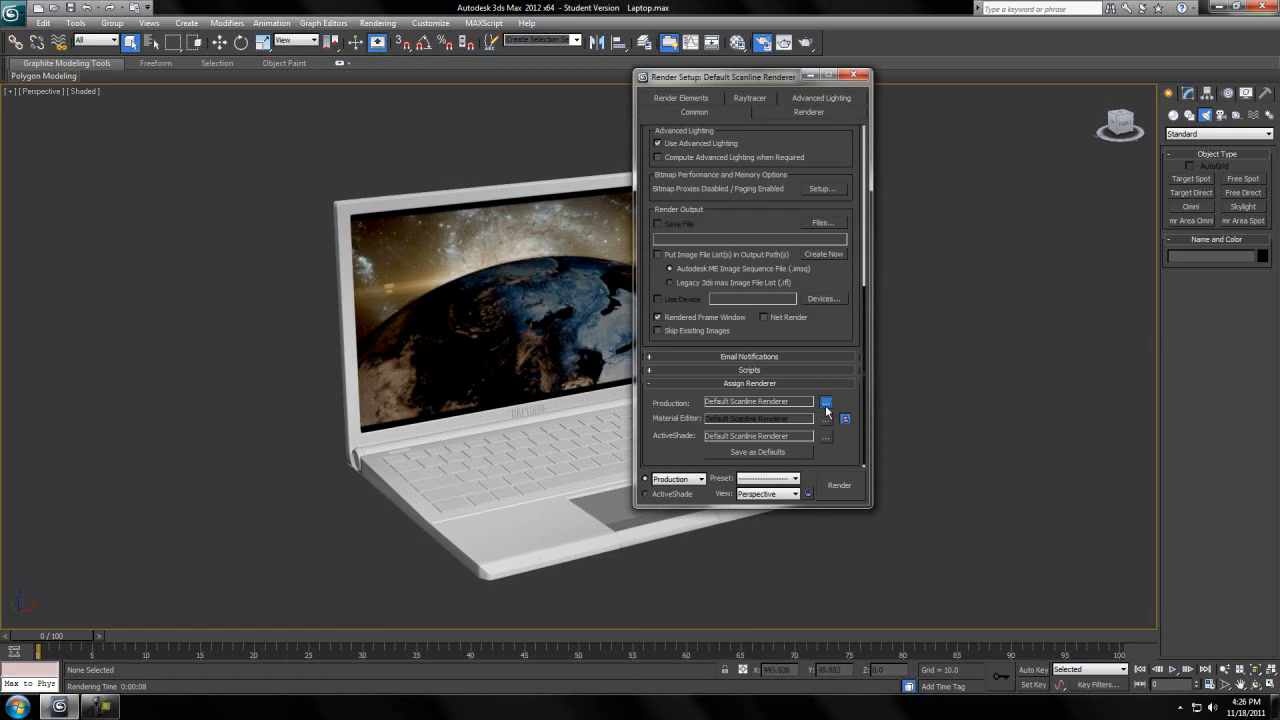
left_click(825, 403)
double_click(699, 216)
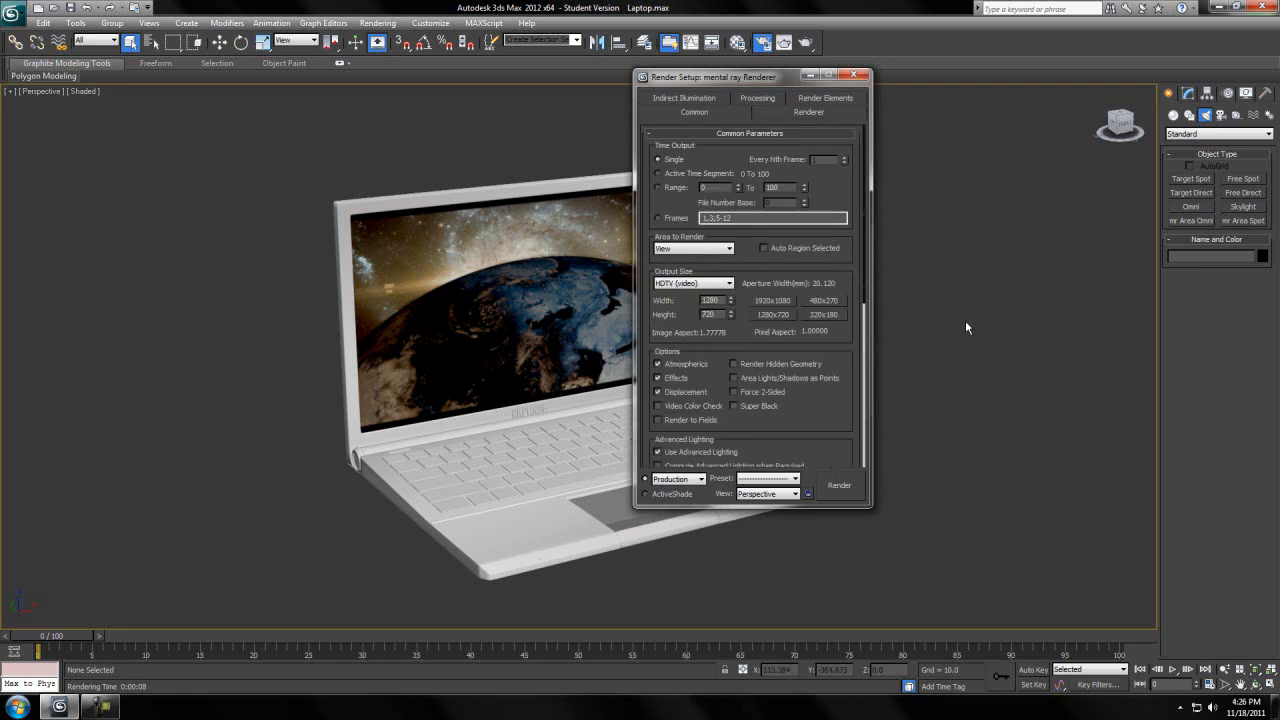
Enable the material override in the mental ray processing settings.
left_click_drag(765, 80, 802, 75)
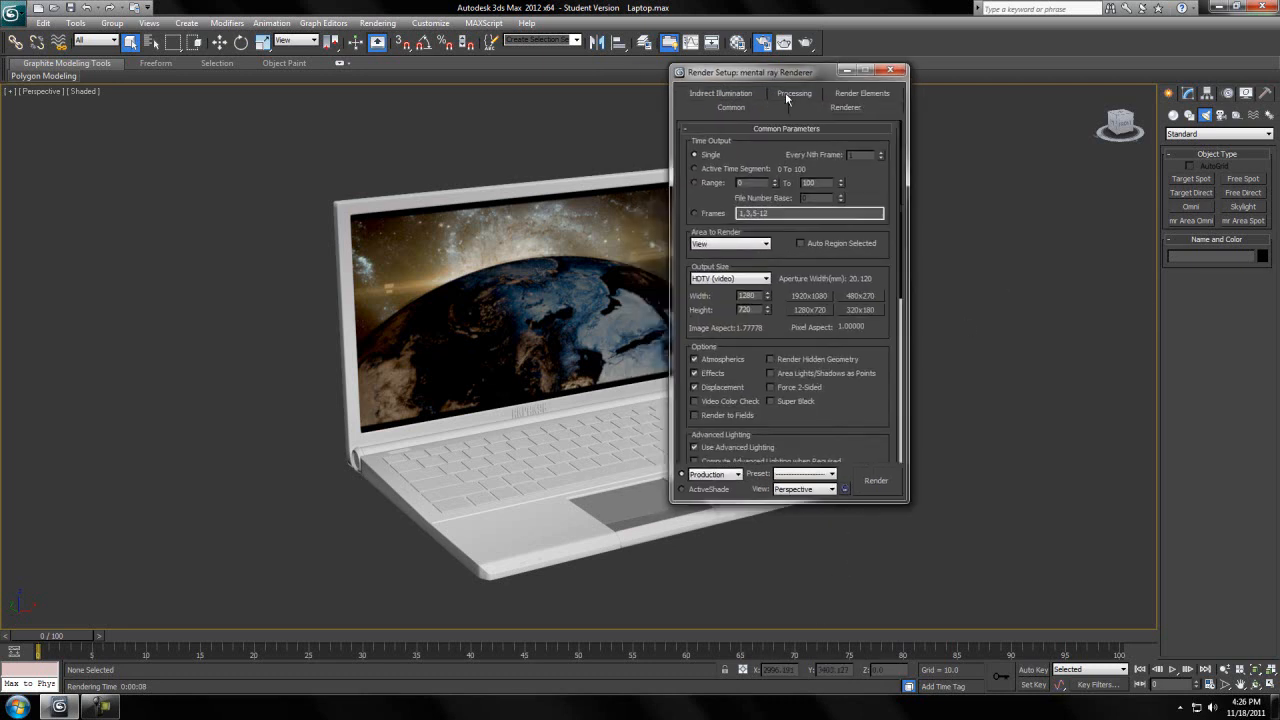
left_click(785, 93)
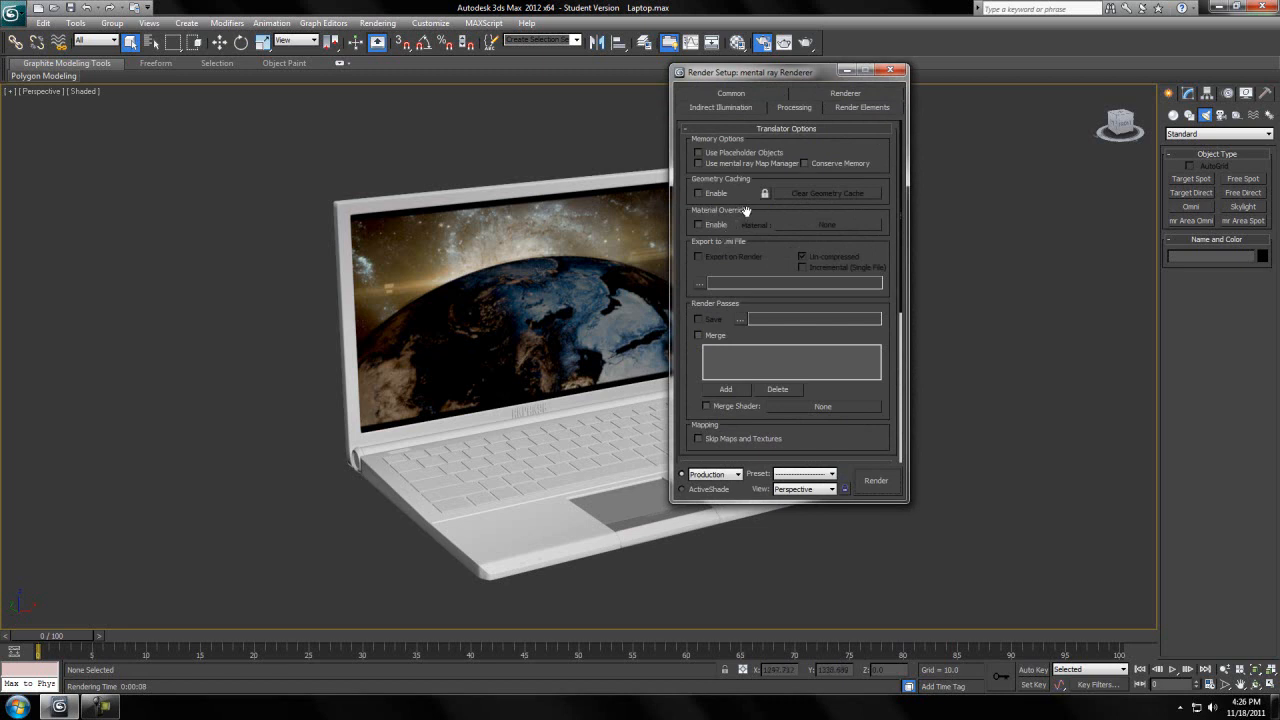
left_click(699, 225)
scroll(466, 395, "up", 3)
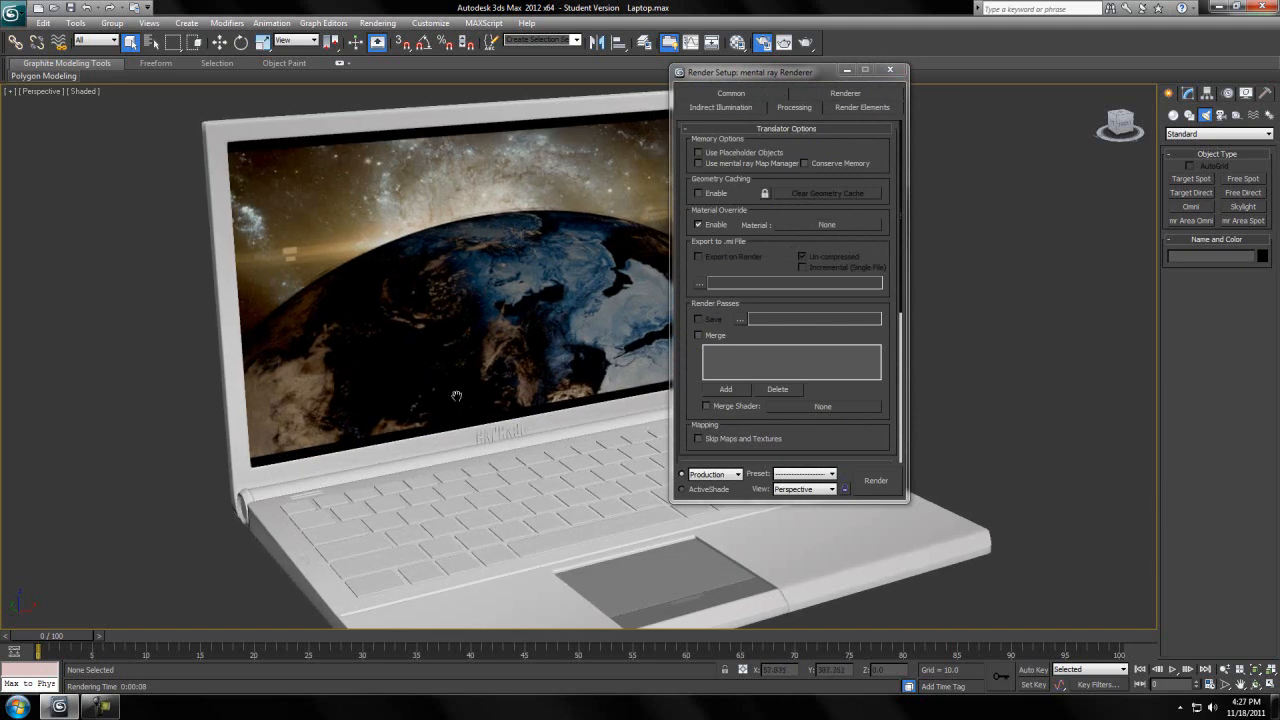
Change the last empty sample material, 24 - Default, to the mental ray material type.
key("m")
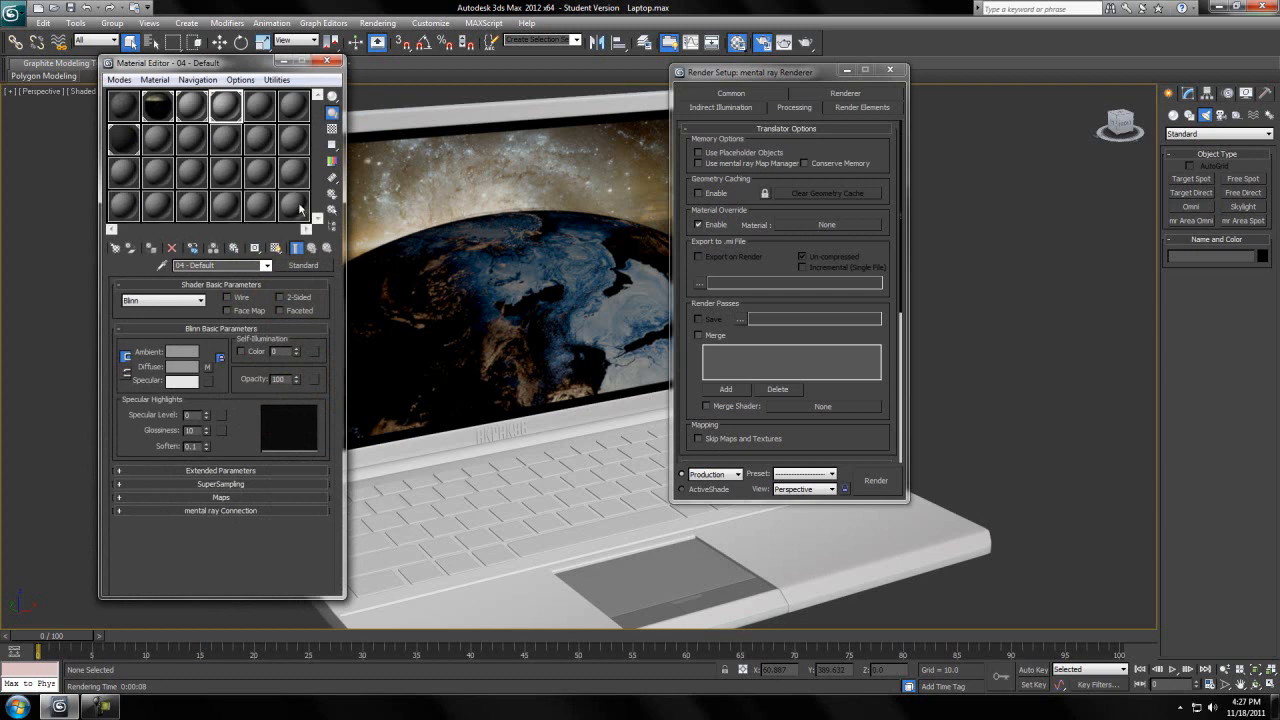
left_click(293, 203)
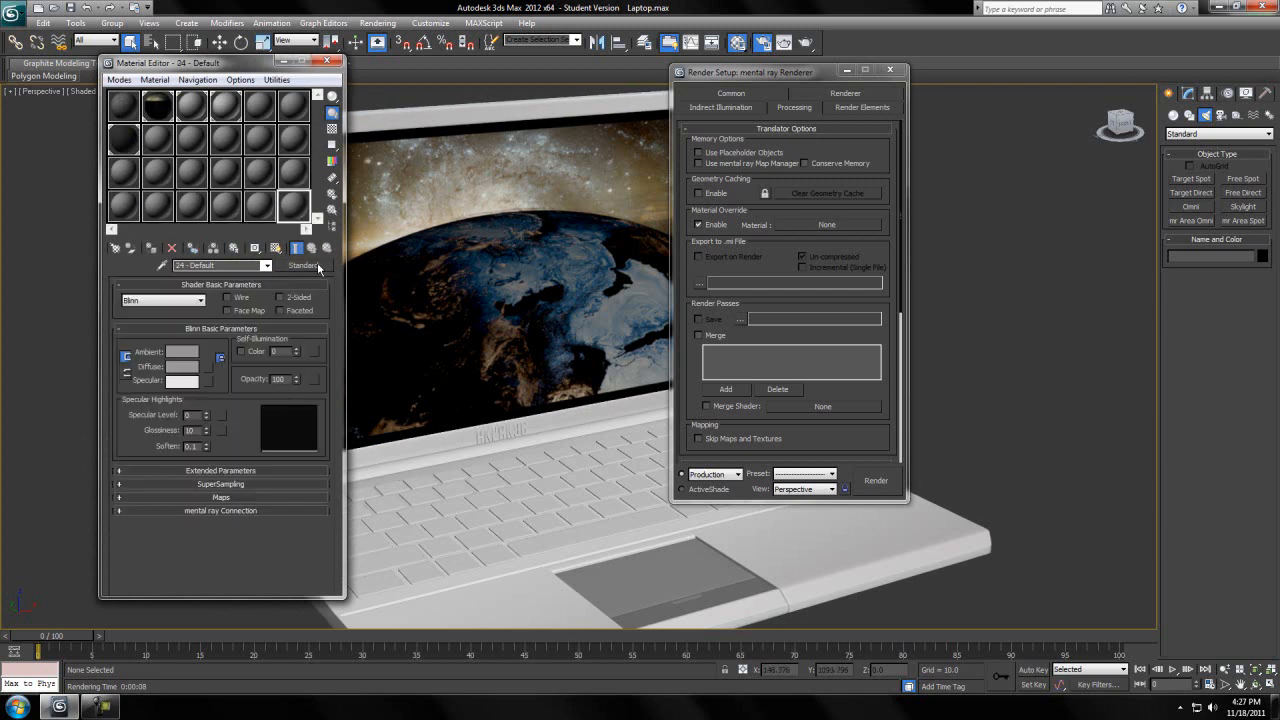
left_click(305, 265)
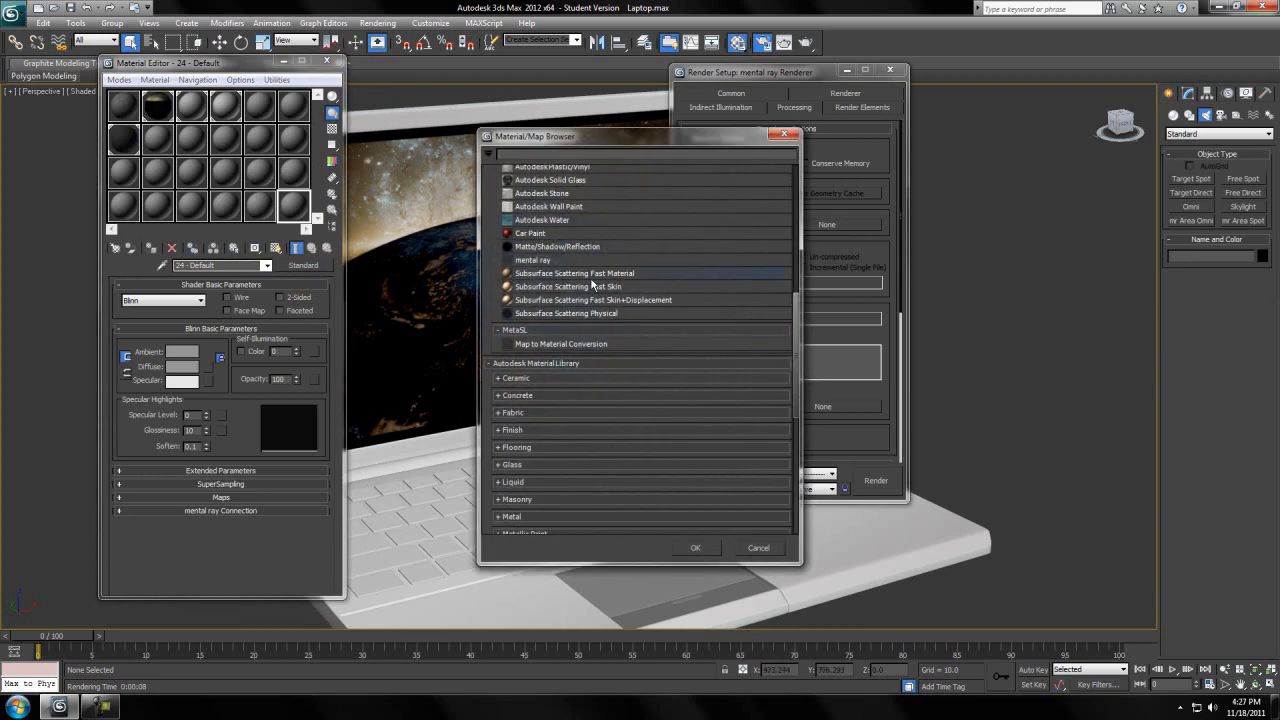
left_click(528, 260)
scroll(575, 335, "up", 4)
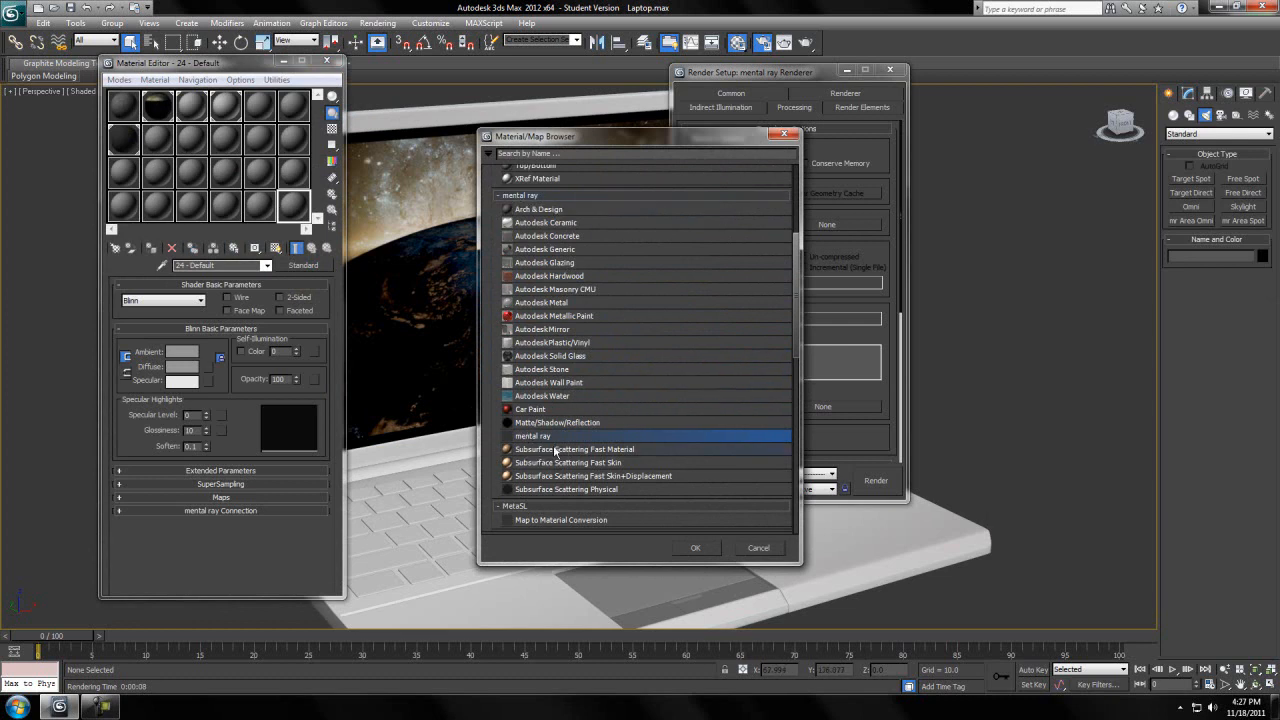
double_click(520, 437)
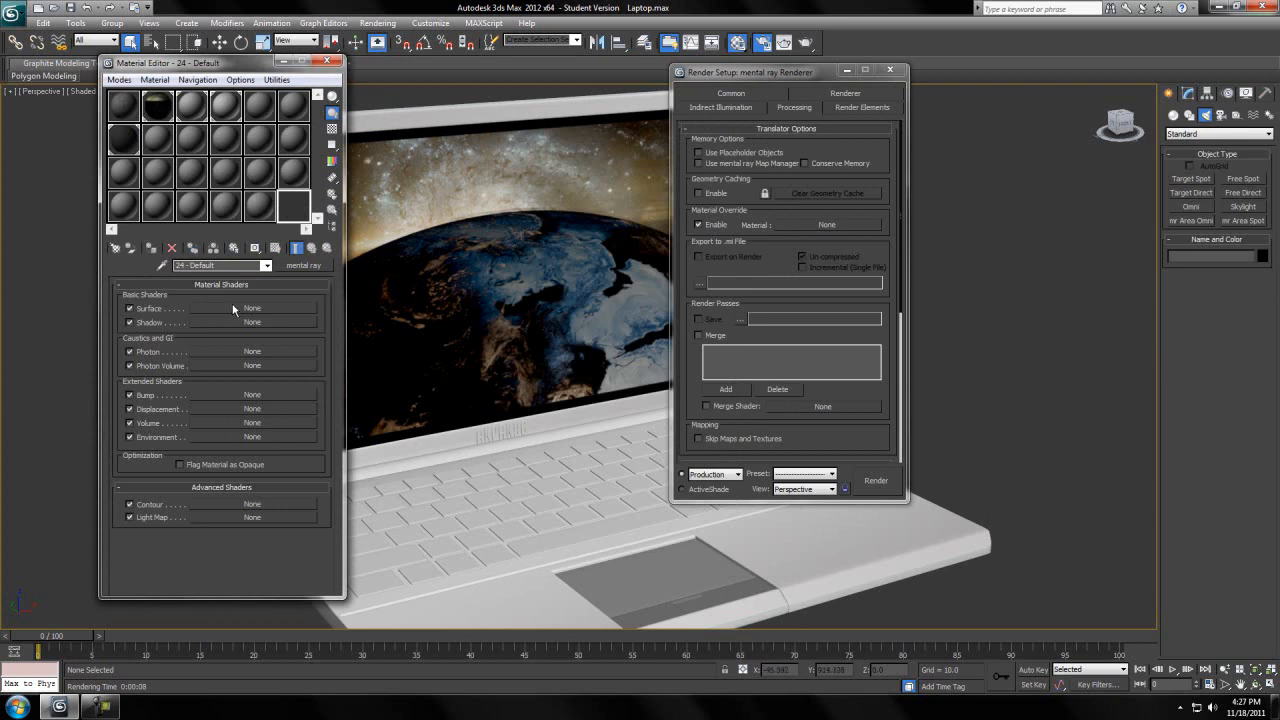
Assign an Ambient/Reflective Occlusion map to the mental ray material's Surface shader.
left_click(236, 308)
scroll(588, 440, "down", 3)
left_click(514, 452)
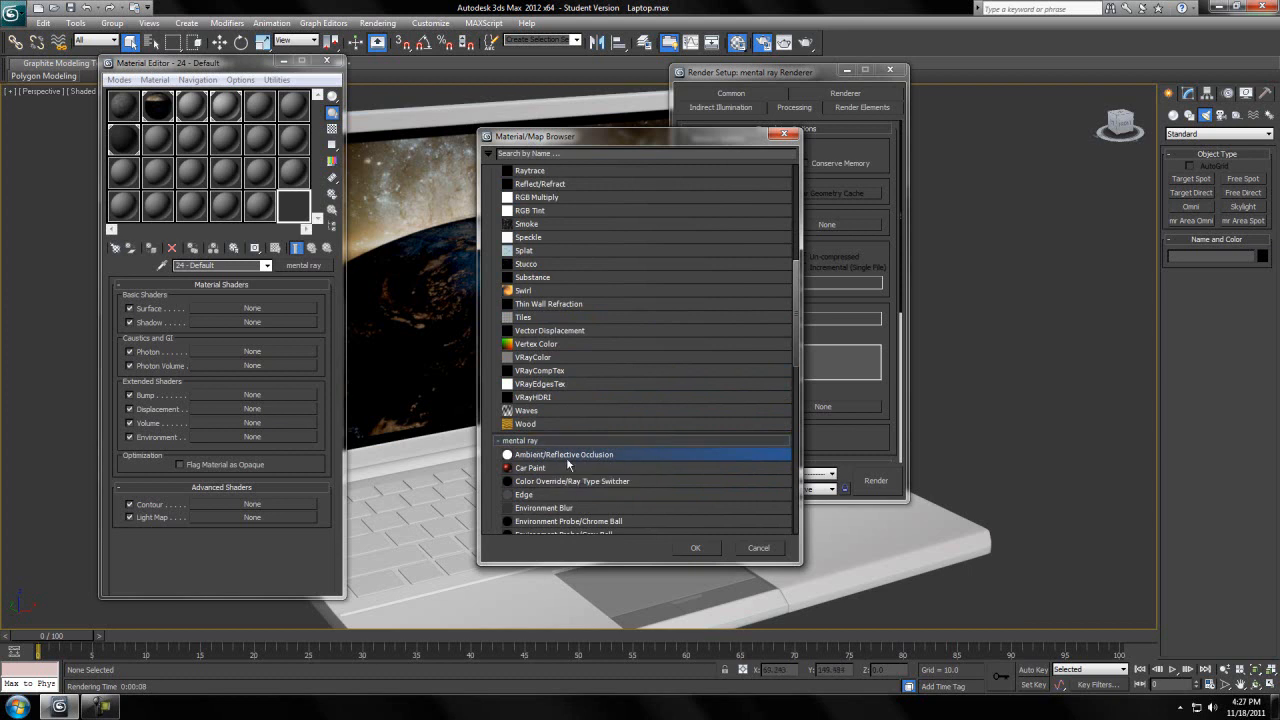
left_click(697, 548)
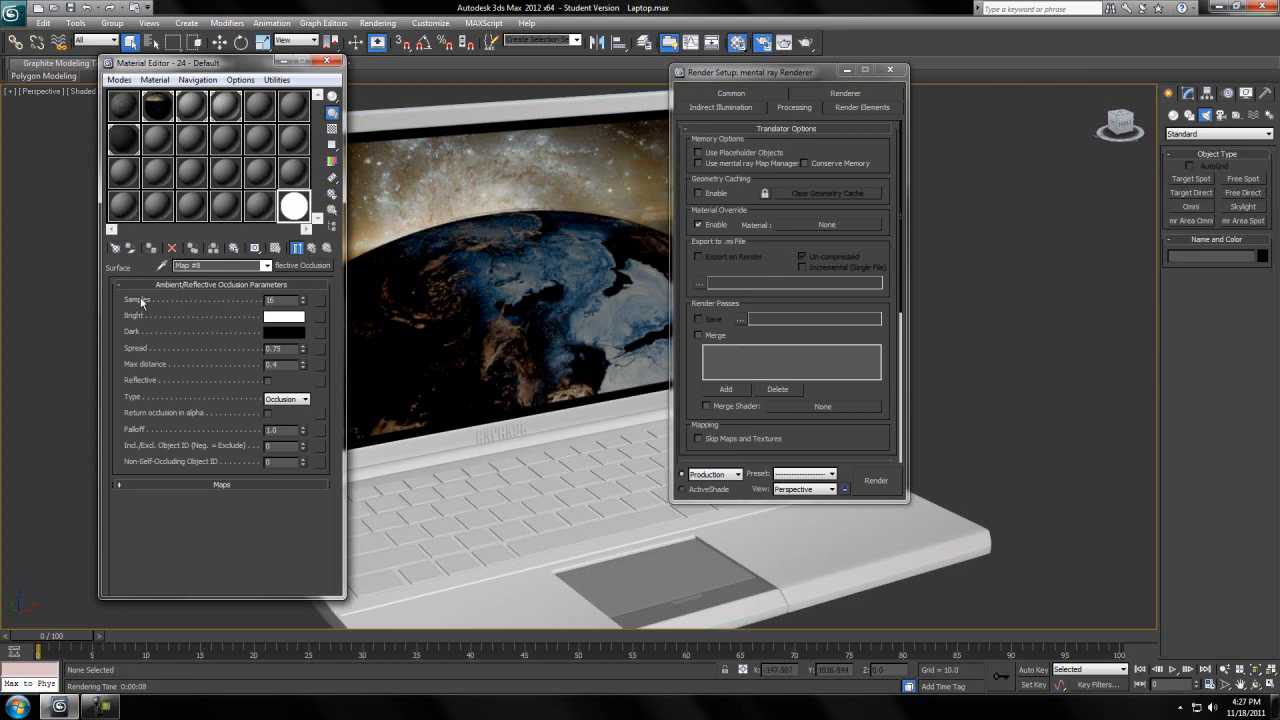
Set the occlusion map's samples to 500, spread to 5 and max distance to 350.
left_click_drag(278, 300, 163, 300)
left_click_drag(293, 349, 225, 348)
double_click(281, 300)
type("500")
double_click(283, 301)
left_click(285, 299)
left_click_drag(286, 351, 221, 351)
type("5")
type("330")
key("Return")
left_click_drag(295, 302, 160, 296)
left_click(274, 301)
Assign the occlusion material as an instance to the material override slot, and close the material editor and render setup.
left_click_drag(300, 210, 826, 228)
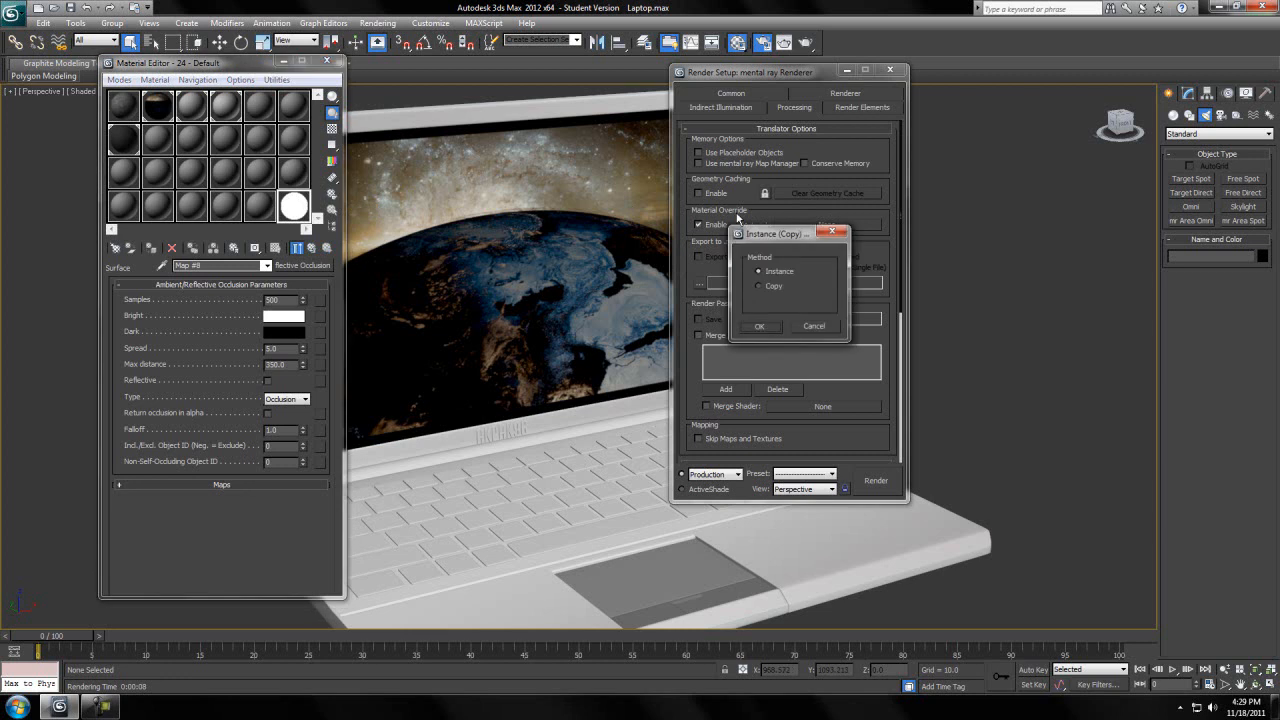
left_click(760, 326)
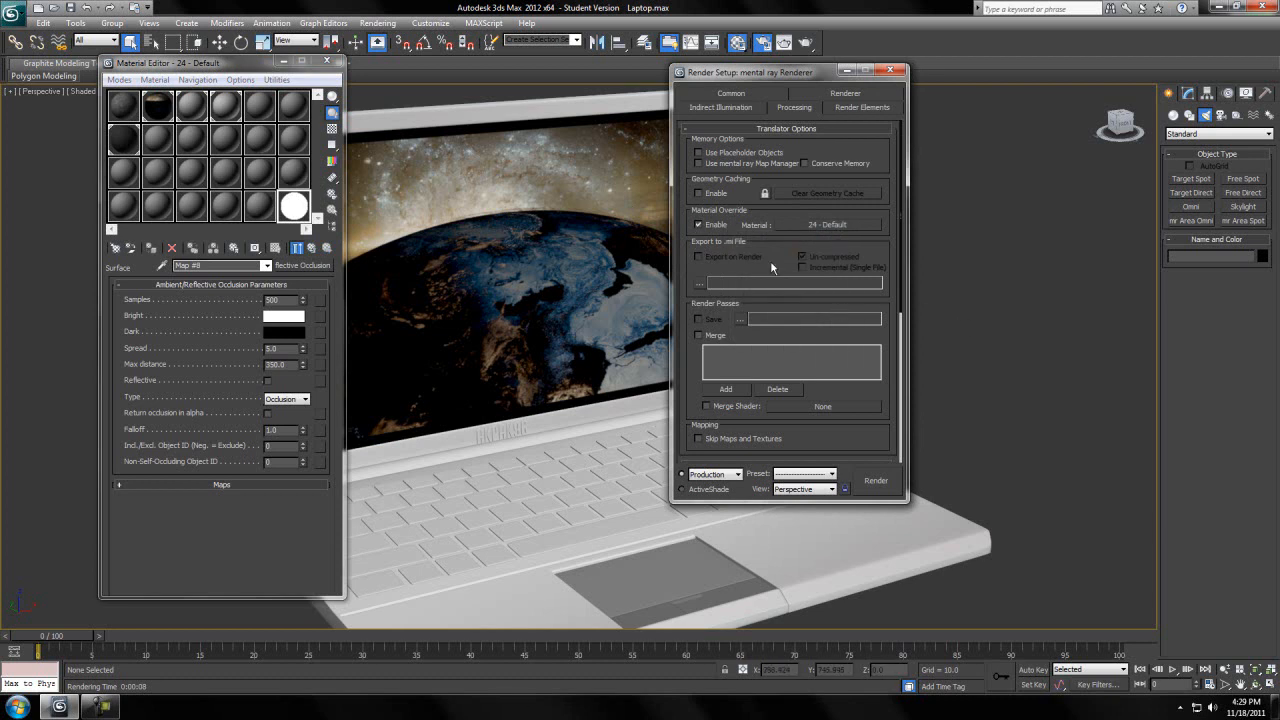
left_click(326, 60)
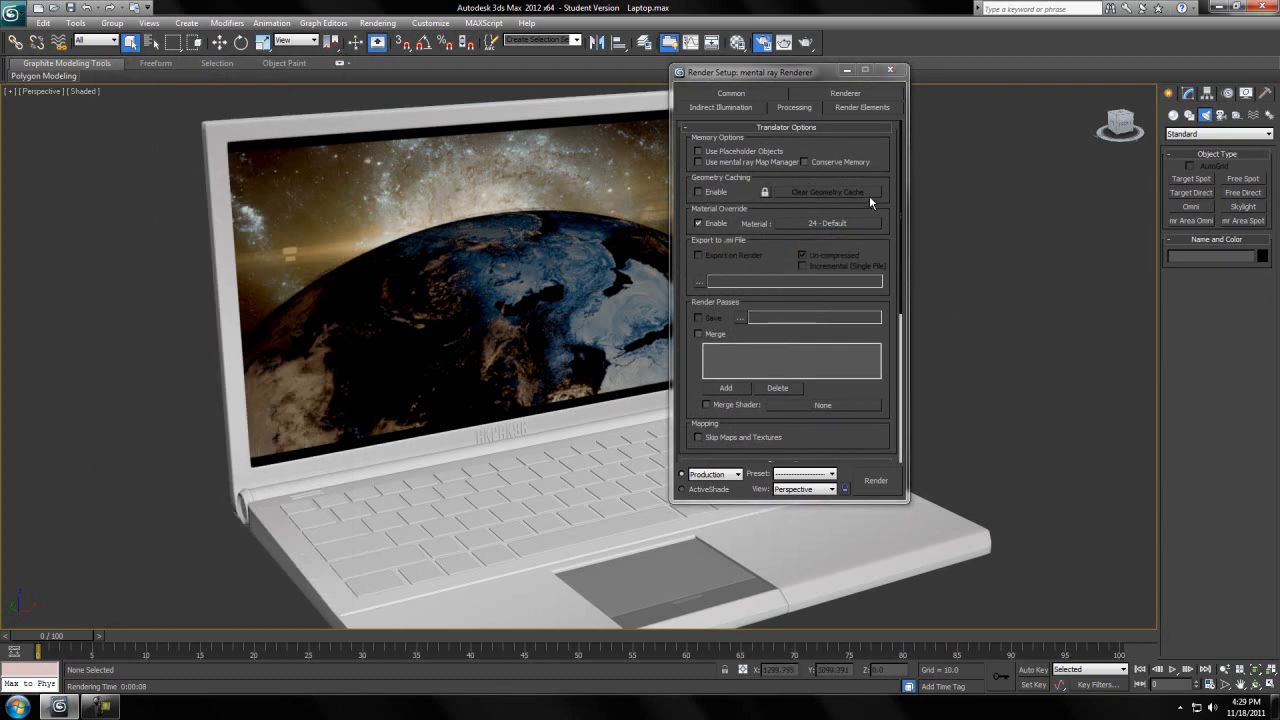
left_click(886, 73)
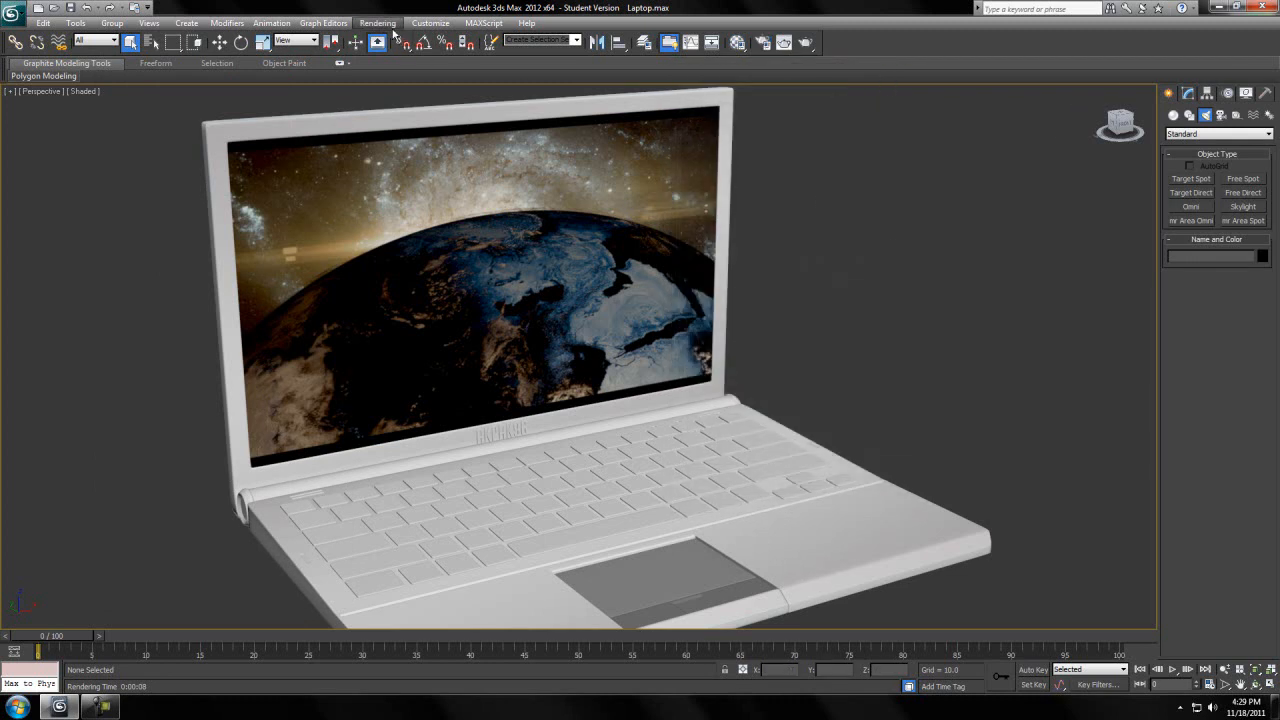
Set the environment's background color to white and close the environment settings.
left_click(384, 24)
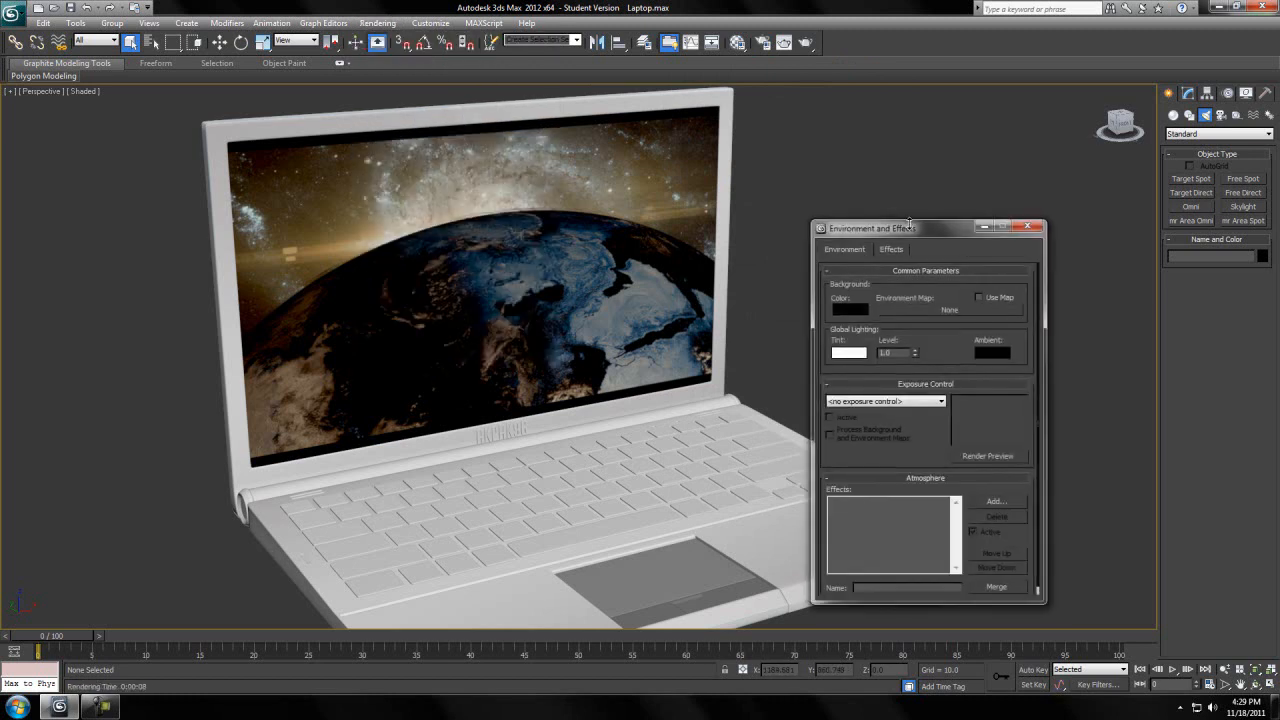
left_click_drag(913, 229, 908, 177)
left_click(843, 257)
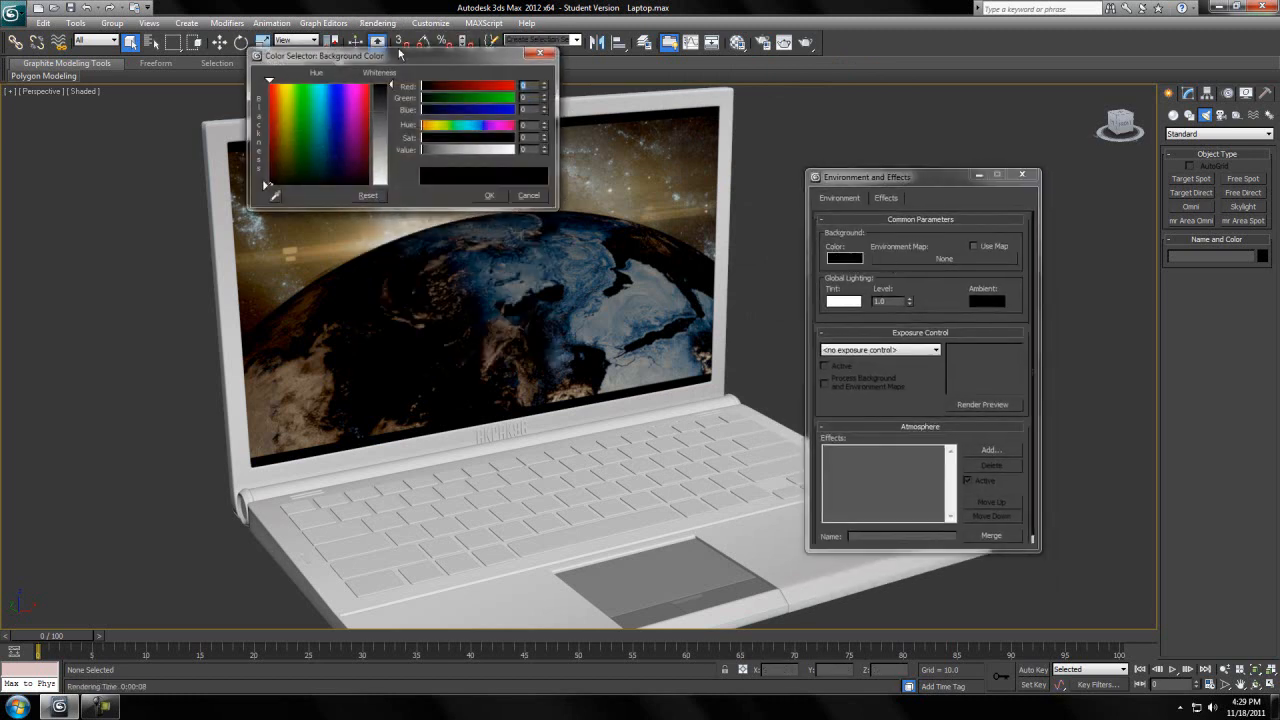
left_click_drag(389, 83, 414, 187)
left_click(489, 196)
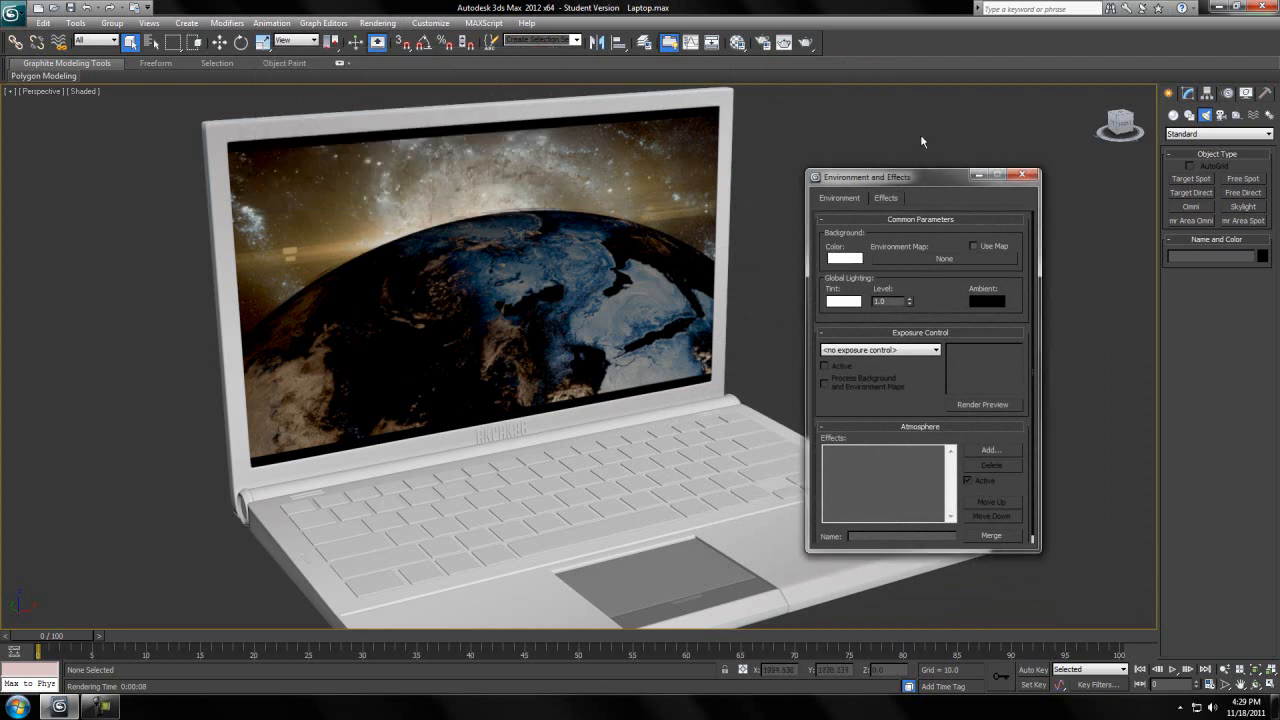
left_click(1022, 176)
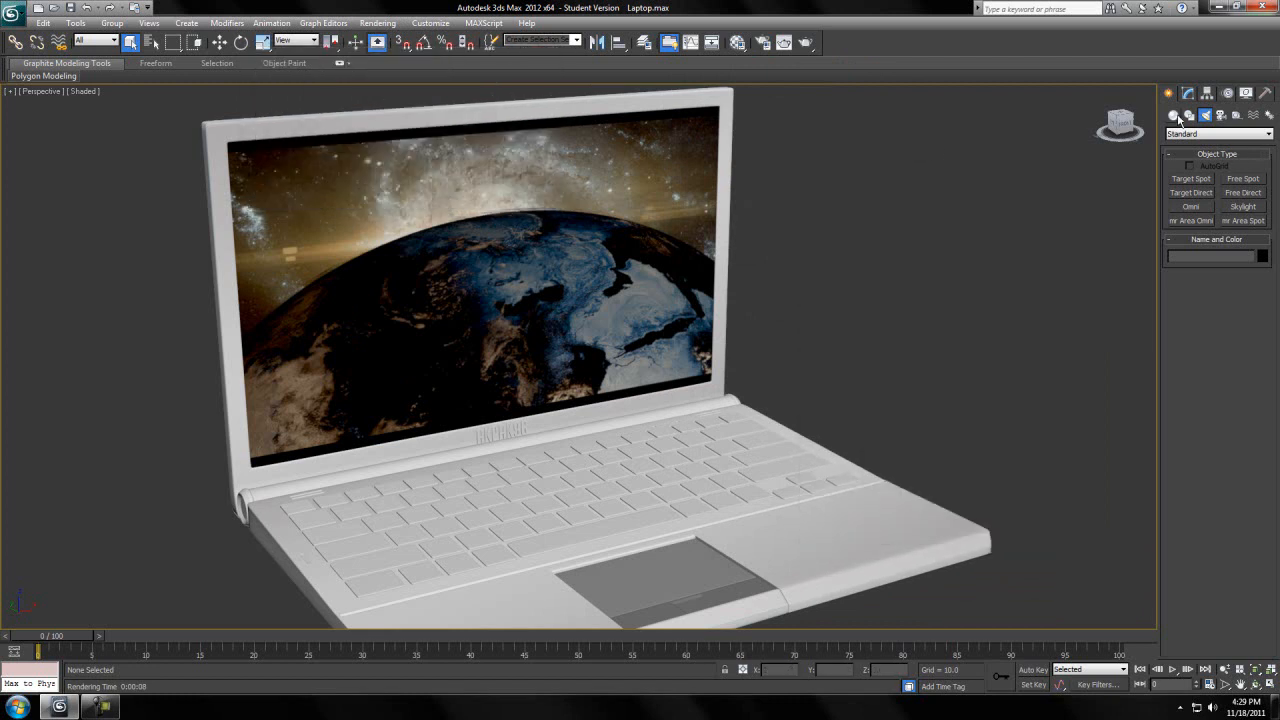
Place an Omni light in the empty space beside the laptop and set its multiplier to 0.
left_click(1174, 116)
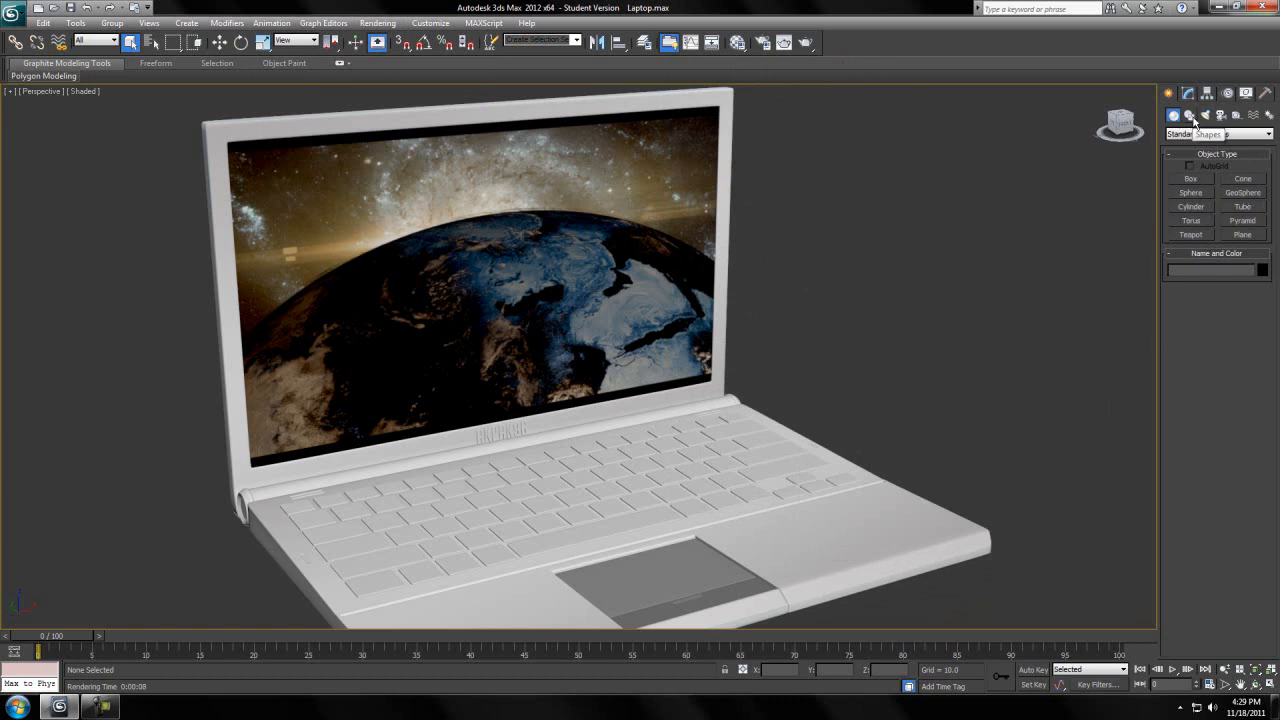
left_click(1205, 116)
left_click(1190, 208)
middle_click_drag(944, 287, 917, 257)
left_click(908, 347)
left_click(1188, 92)
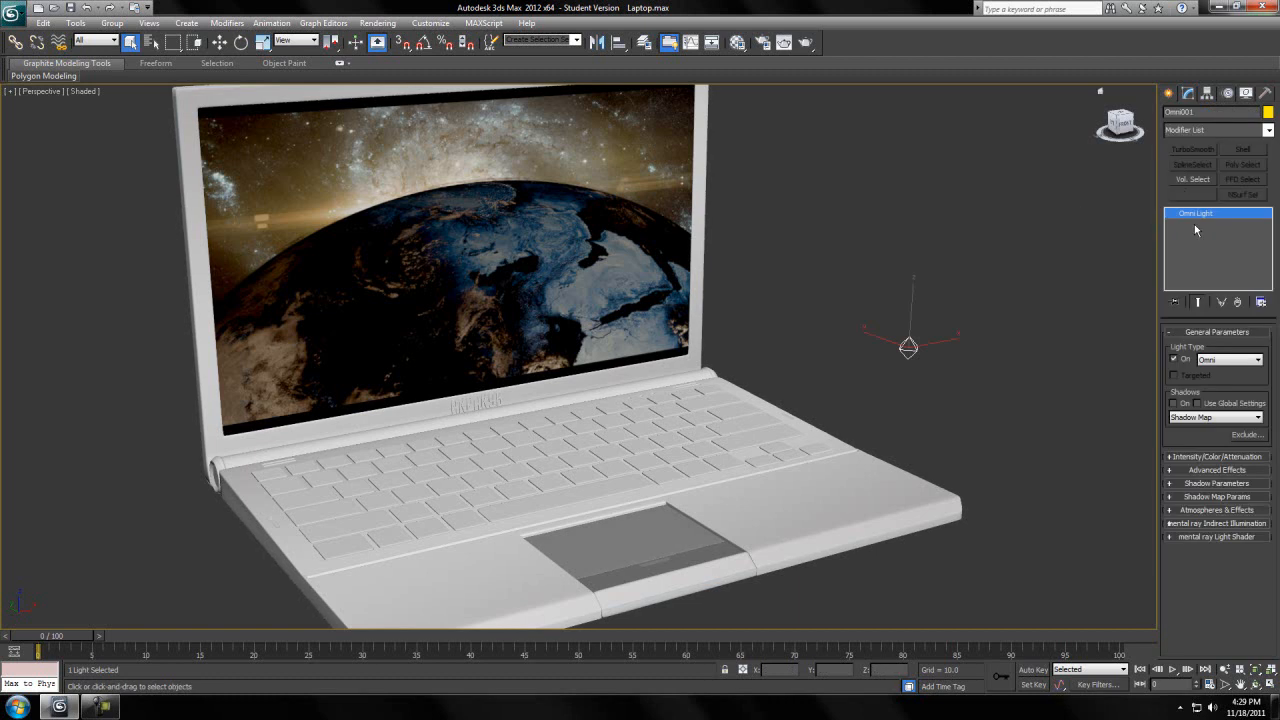
left_click(1204, 458)
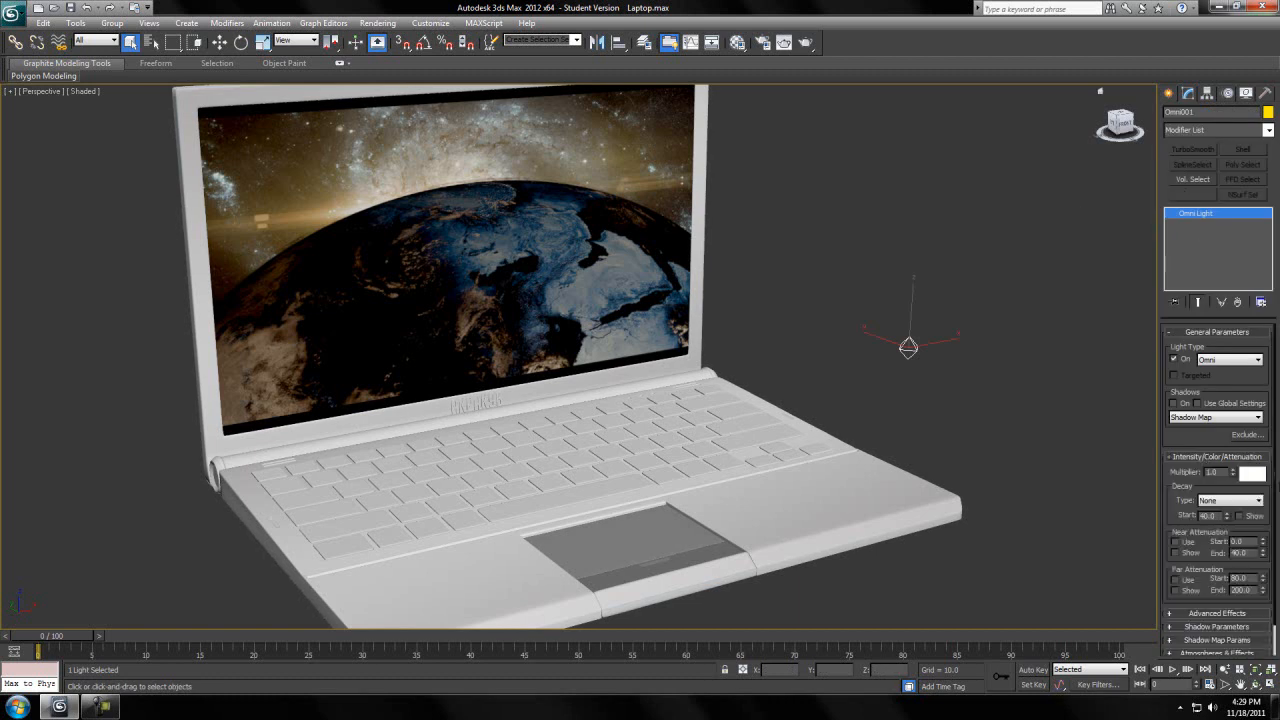
right_click(1234, 473)
Delete the Omni light beside the laptop.
key("w")
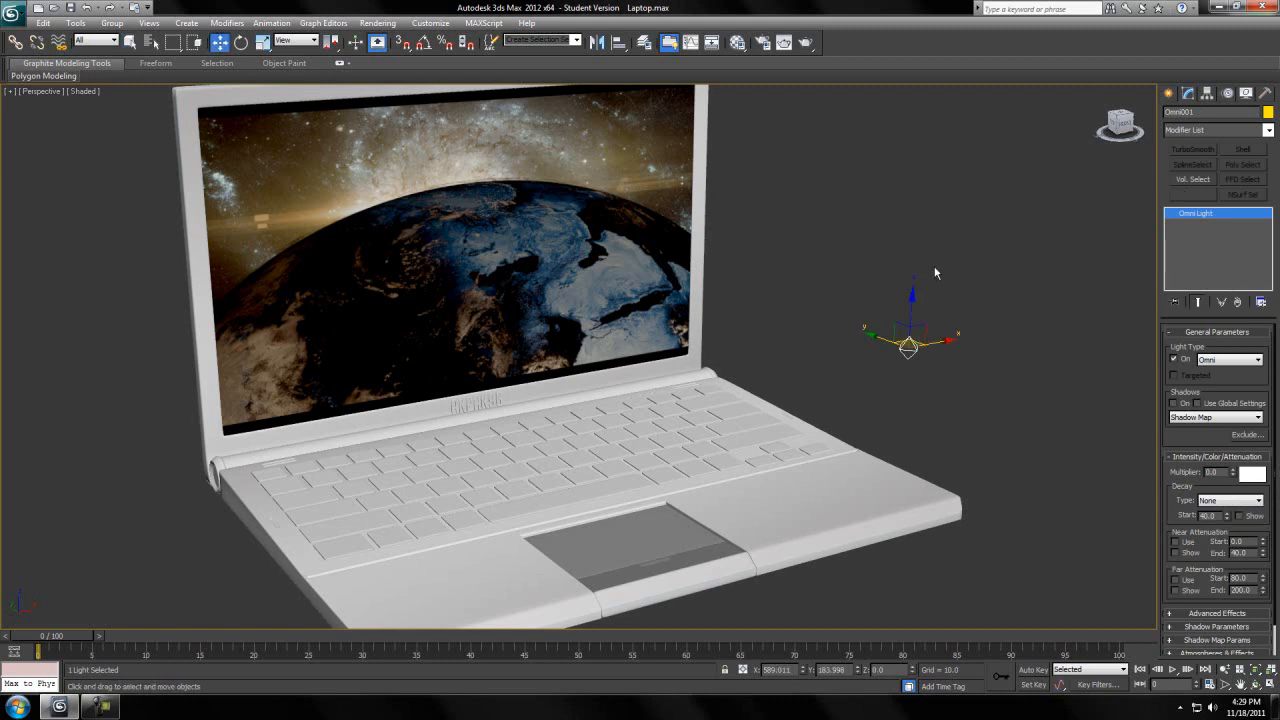
left_click(961, 435)
left_click_drag(871, 298, 875, 292)
left_click_drag(1006, 452, 901, 301)
middle_click_drag(617, 500, 703, 530)
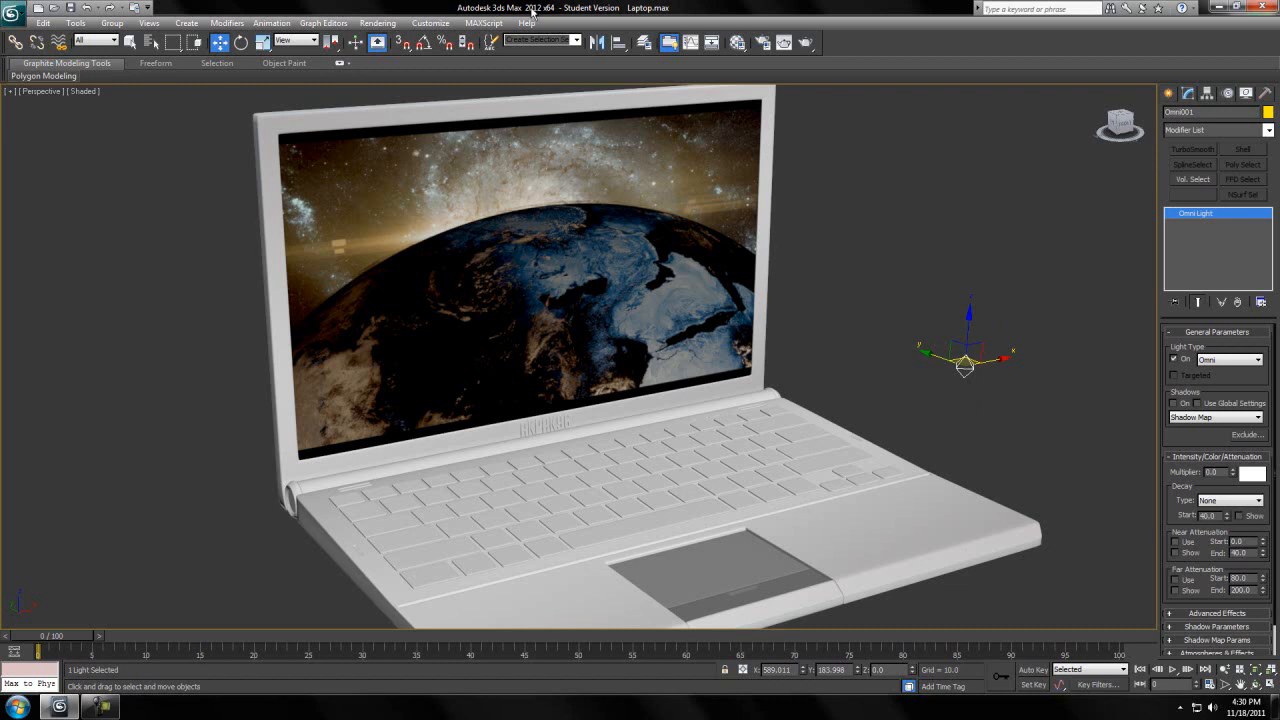
key("Delete")
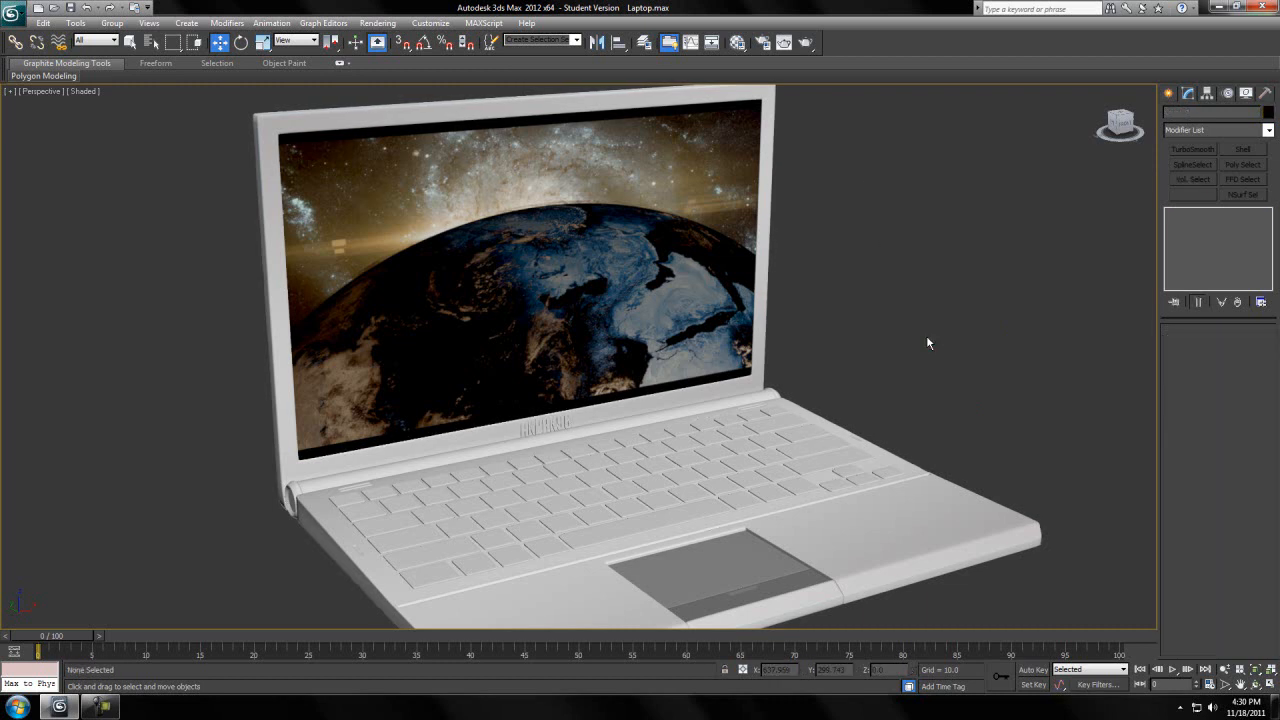
Frame the open laptop at a three-quarter angle and create a camera from the current perspective view.
key("z")
scroll(837, 410, "down", 2)
mouse_move(704, 441)
middle_mouse_down()
mouse_move(788, 400)
mouse_move(705, 451)
middle_mouse_up()
scroll(885, 414, "up", 3)
middle_click_drag(885, 414, 714, 449)
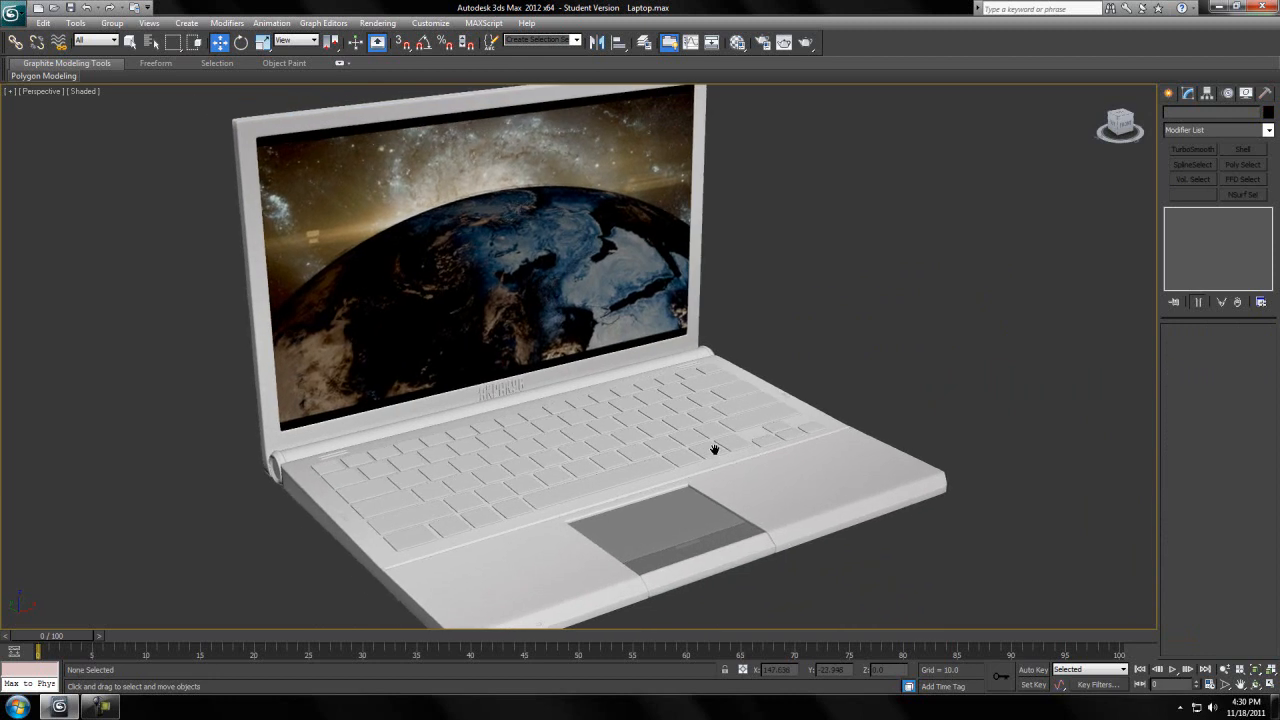
key("ctrl+c")
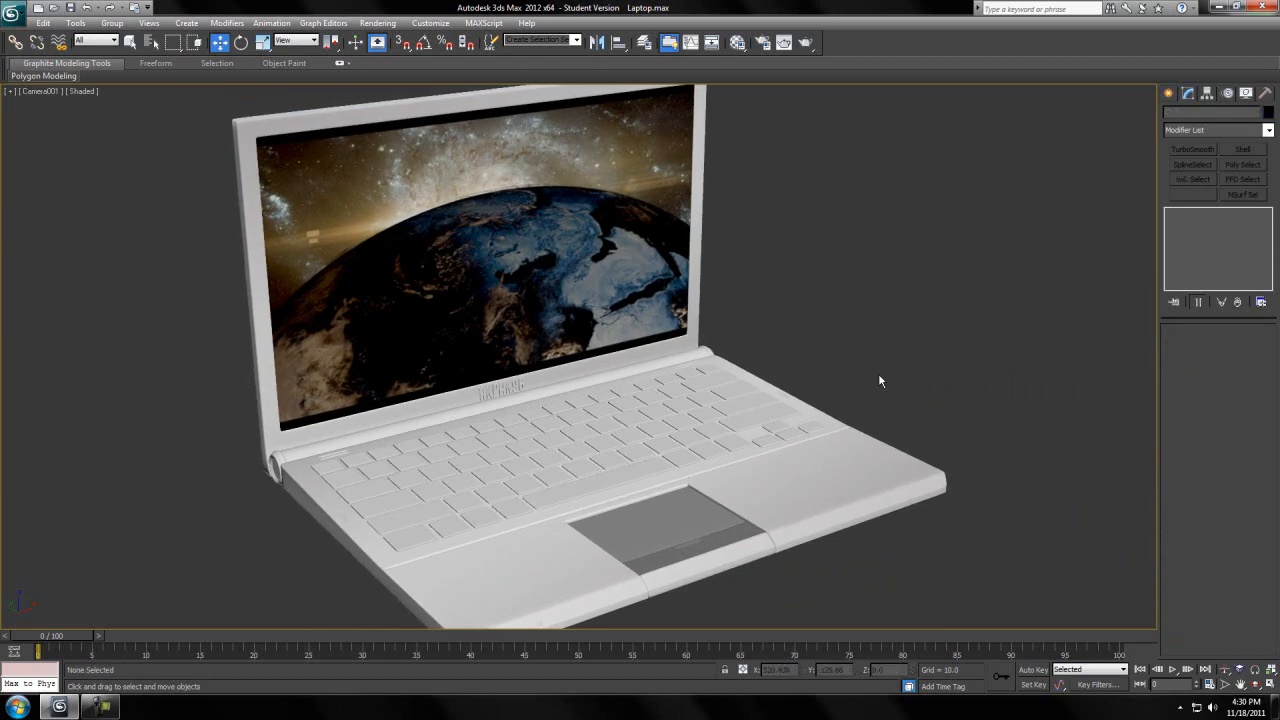
Adjust the camera's distance, position and field of view so the open laptop sits larger and centred in the camera view.
left_click(1224, 669)
left_click_drag(675, 326, 677, 361)
middle_click_drag(646, 486, 670, 480)
left_click(1224, 684)
left_click_drag(811, 469, 791, 474)
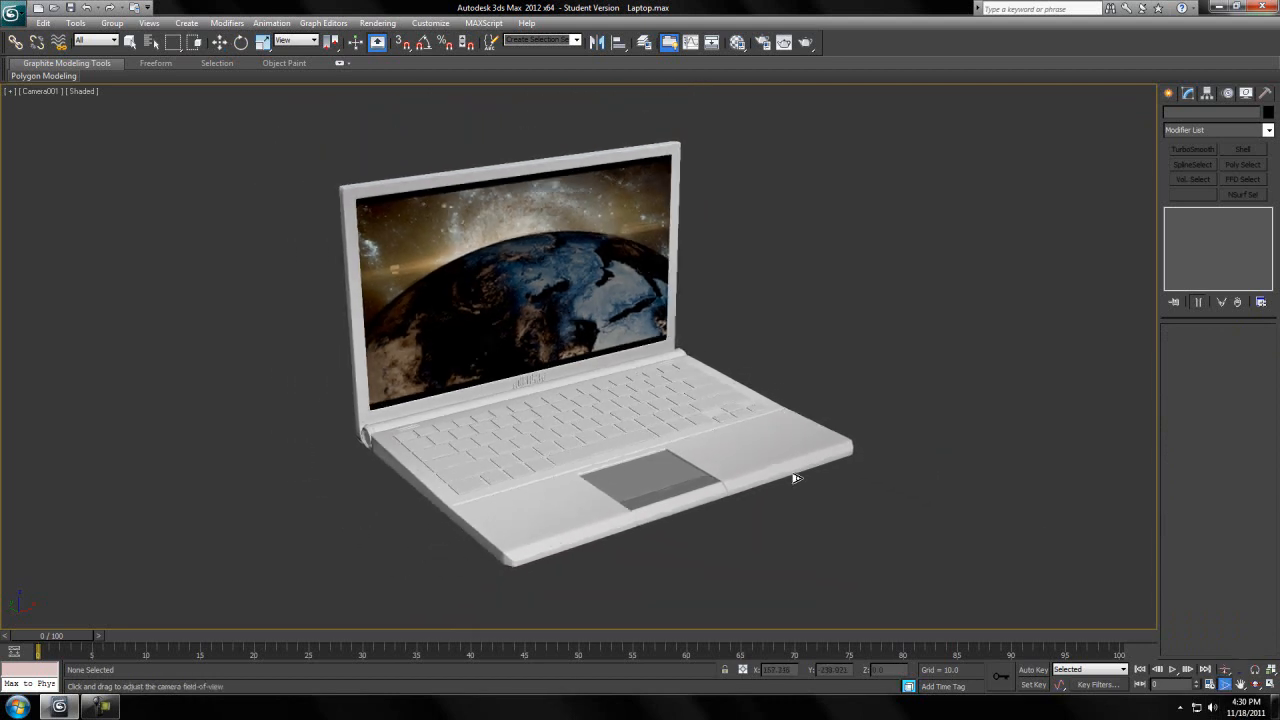
left_click(1222, 669)
left_click_drag(657, 485, 648, 424)
Set the render output size to HDTV (video) at 1280x720 and close the render setup.
left_click(378, 22)
left_click(405, 51)
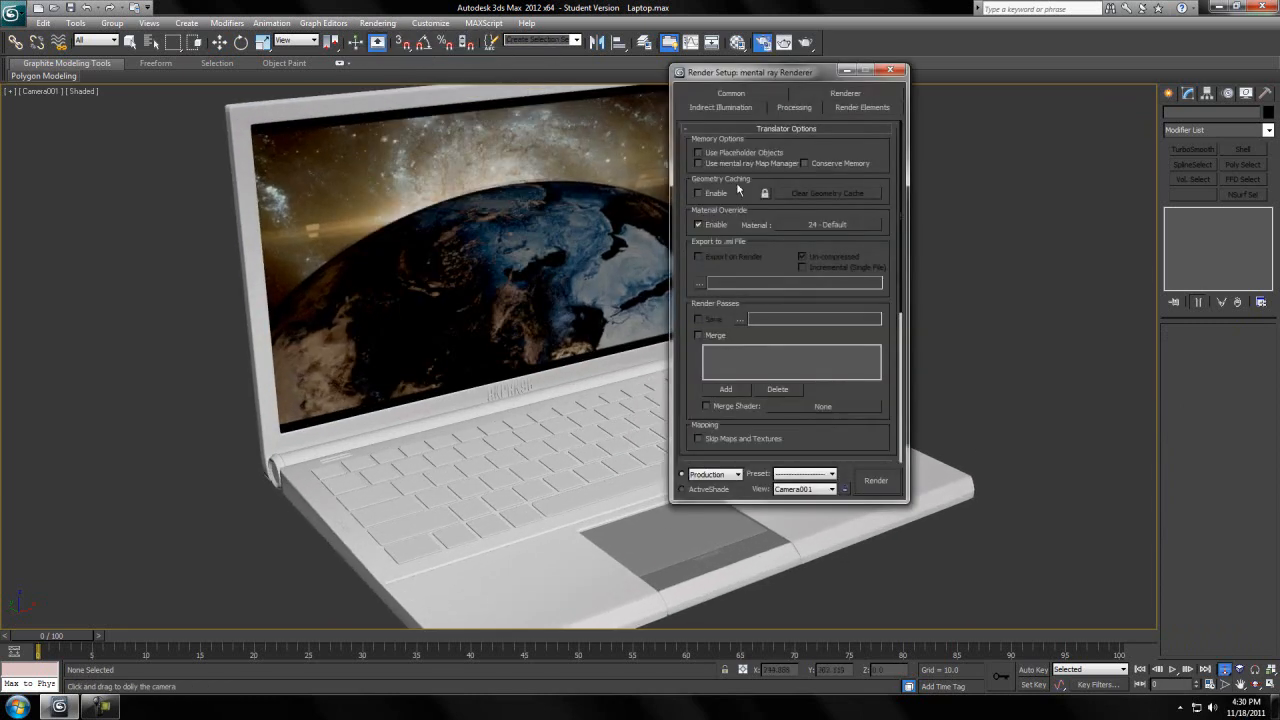
left_click(744, 98)
left_click(730, 279)
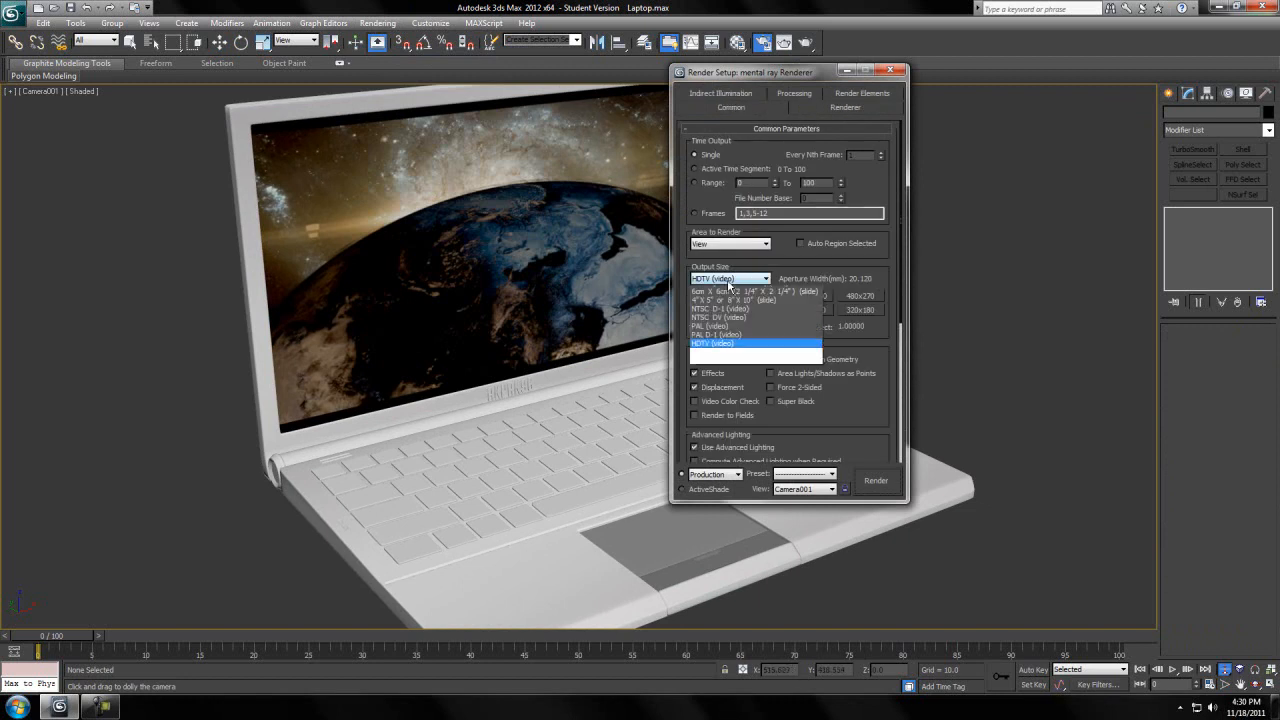
left_click(732, 440)
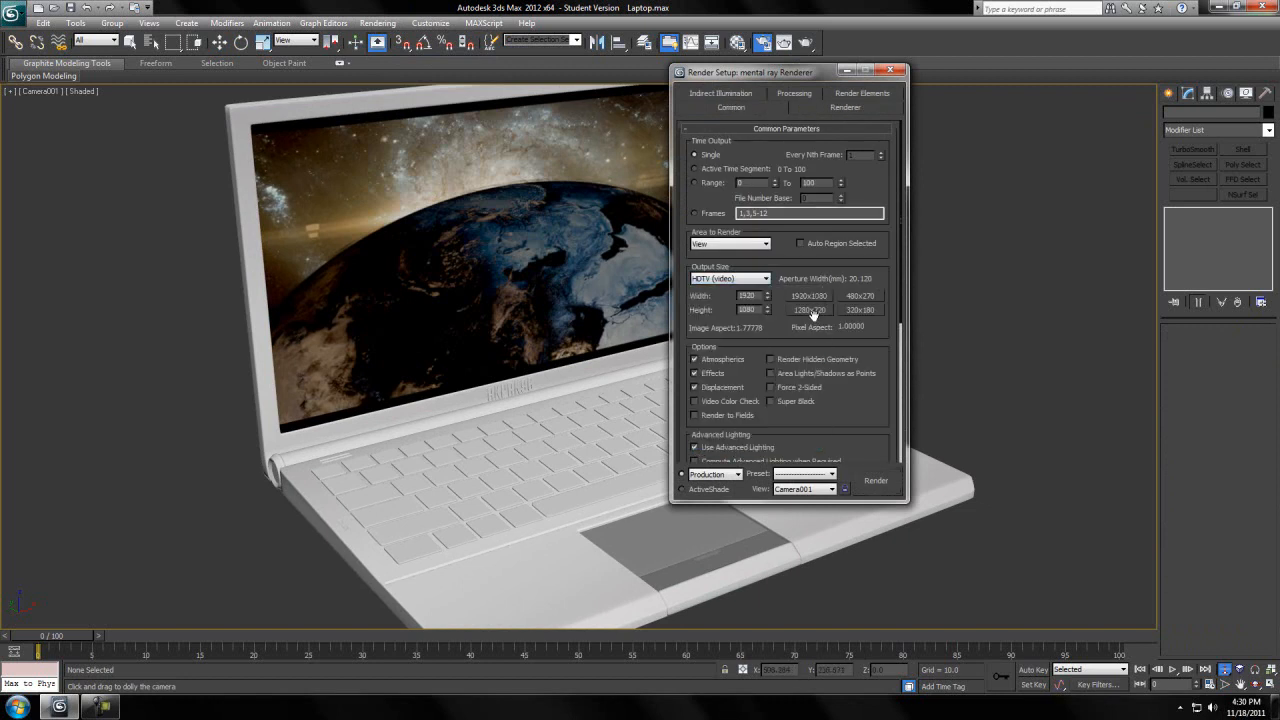
left_click(890, 70)
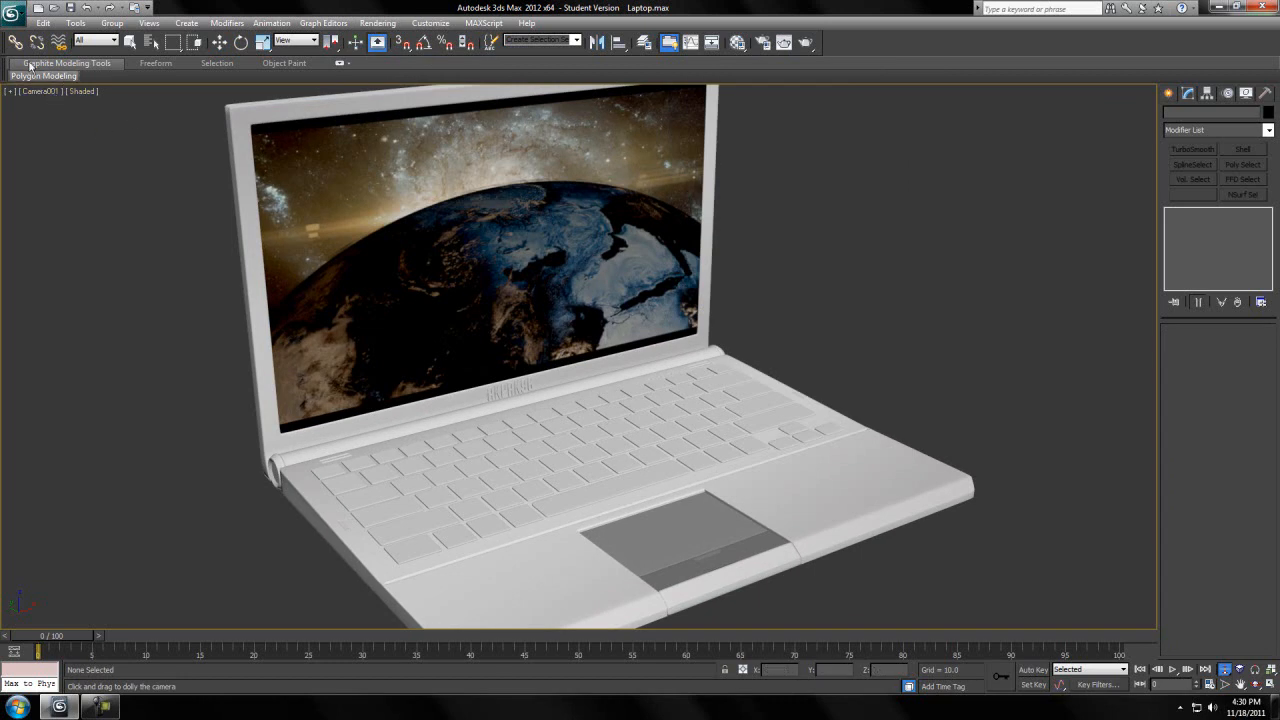
Show the safe frames in the camera view and reposition the camera so the laptop fits inside the frame.
left_click(41, 92)
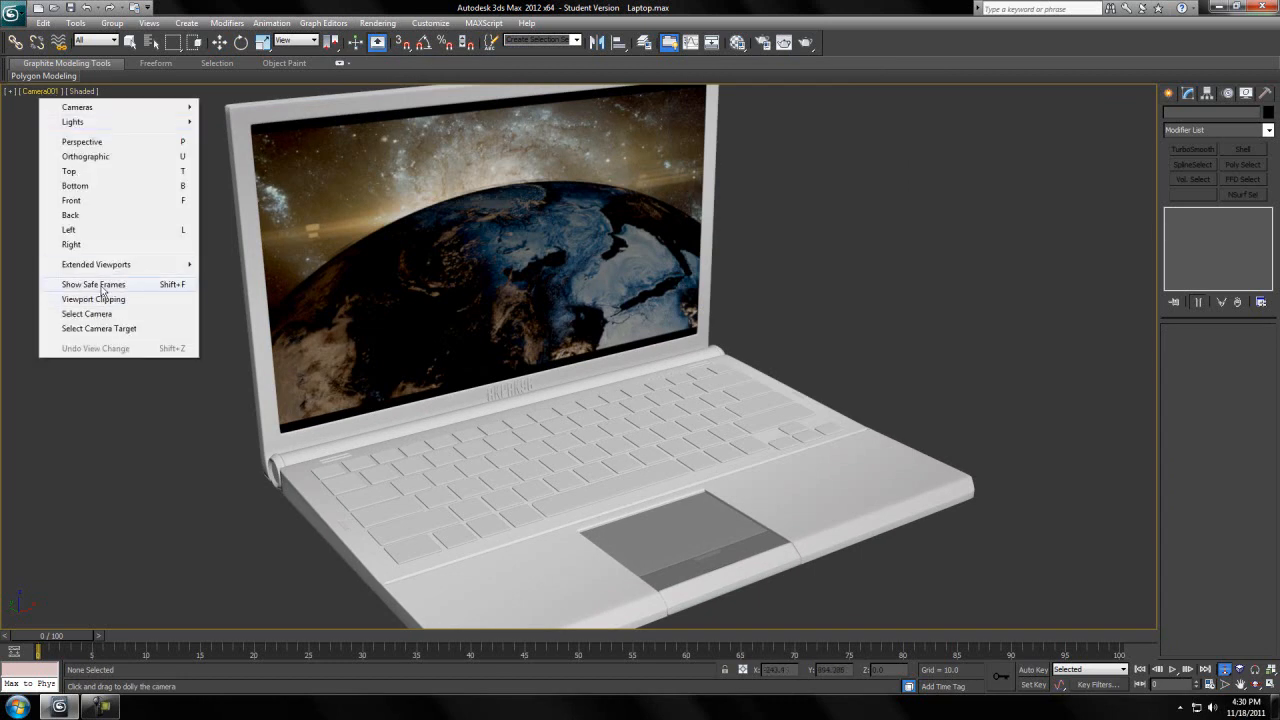
left_click(100, 292)
left_click_drag(750, 439, 750, 431)
middle_click_drag(659, 525, 673, 501)
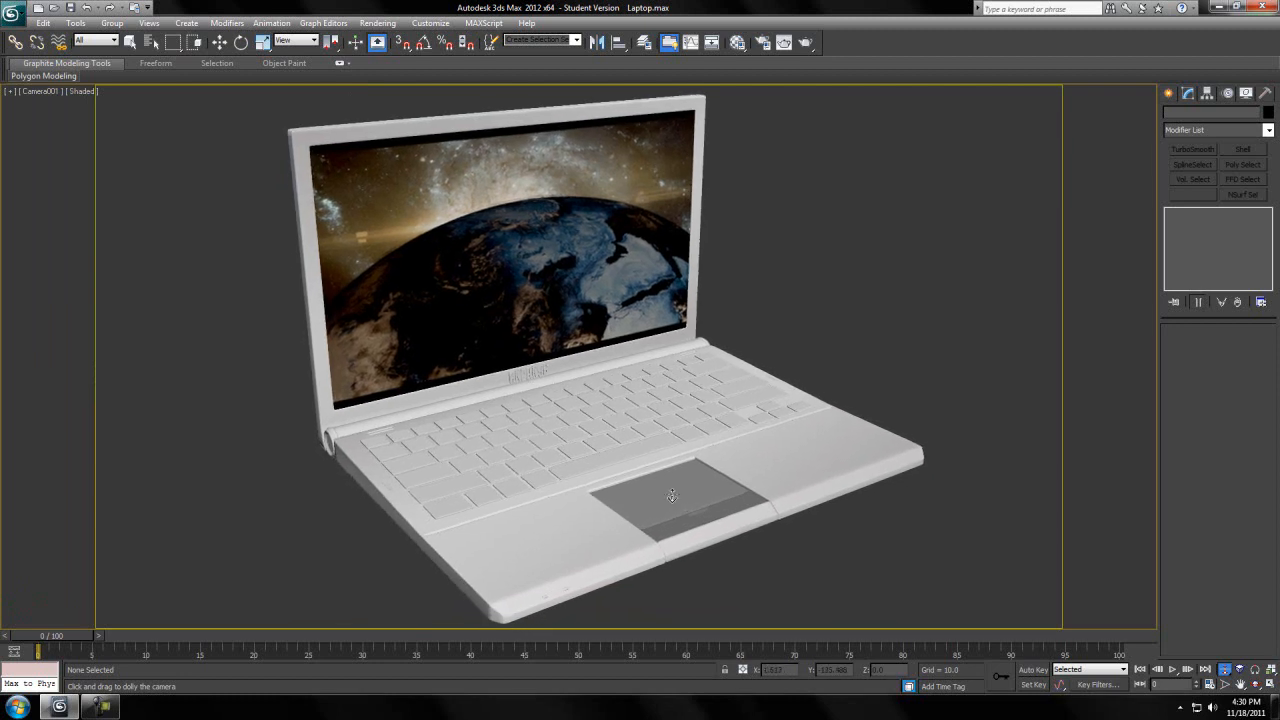
left_click_drag(671, 496, 671, 490)
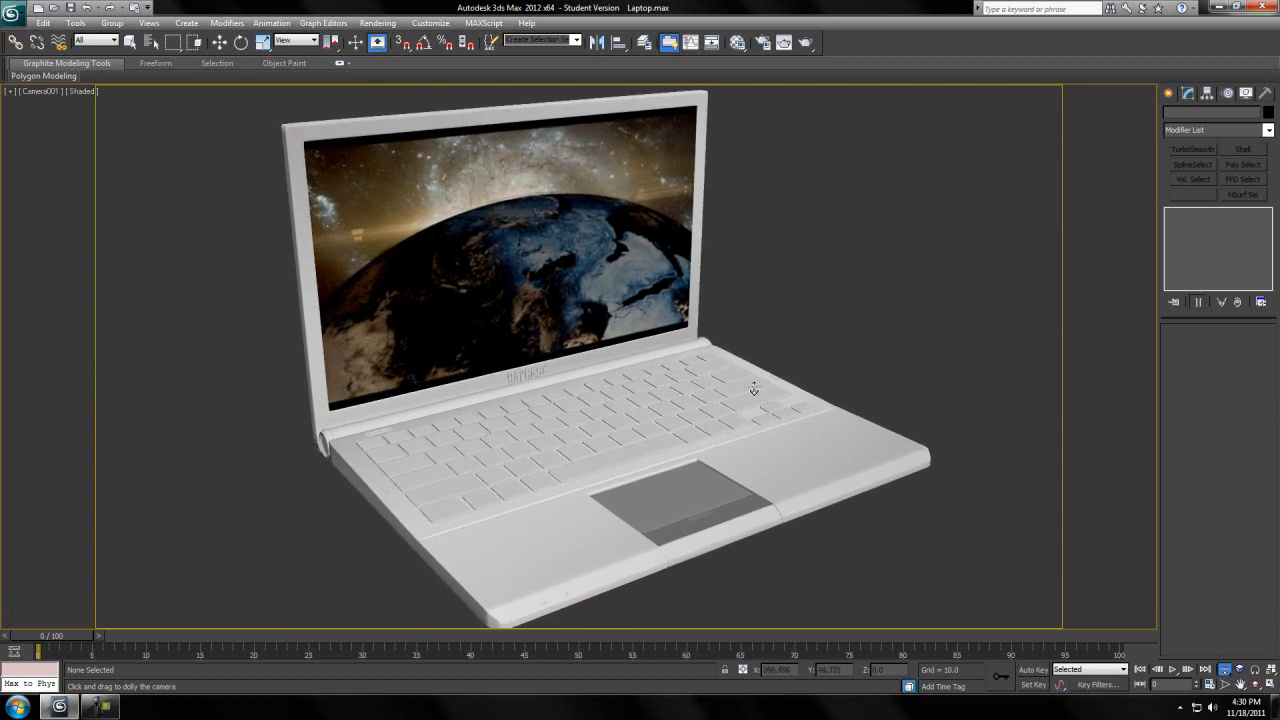
left_click_drag(754, 389, 754, 383)
key("w")
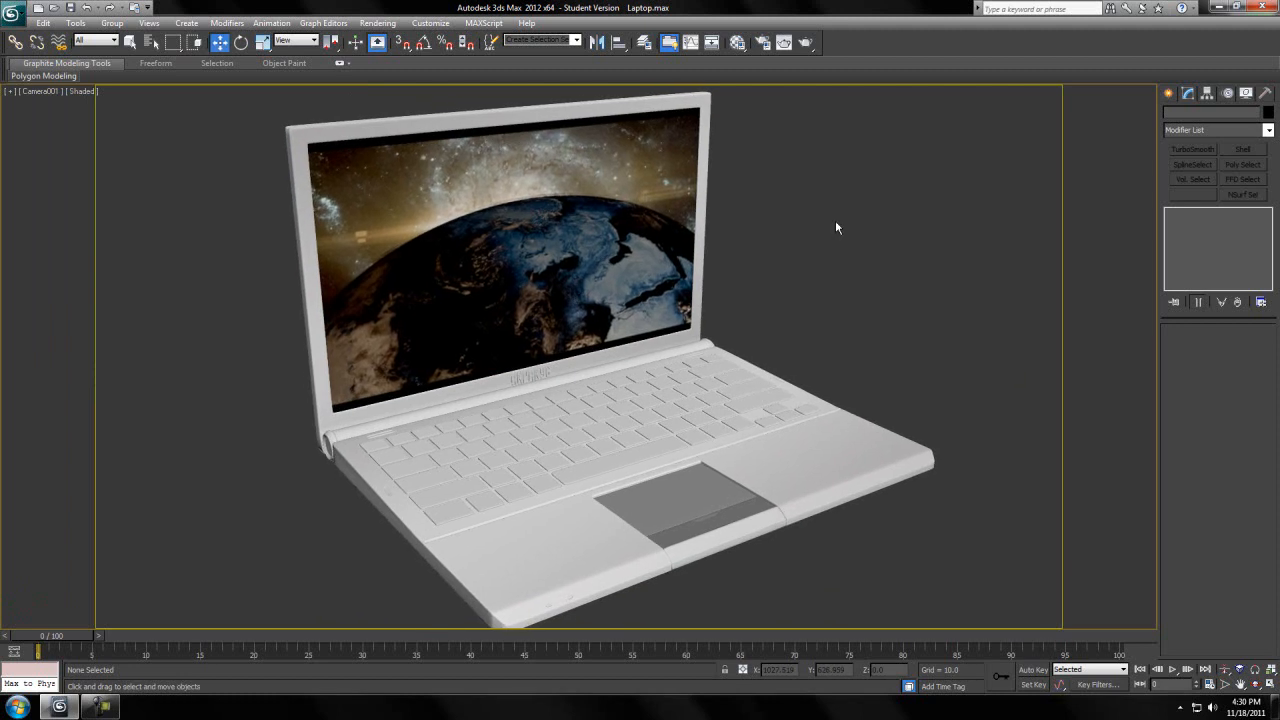
Render the ambient occlusion pass from the camera view.
key("shift+q")
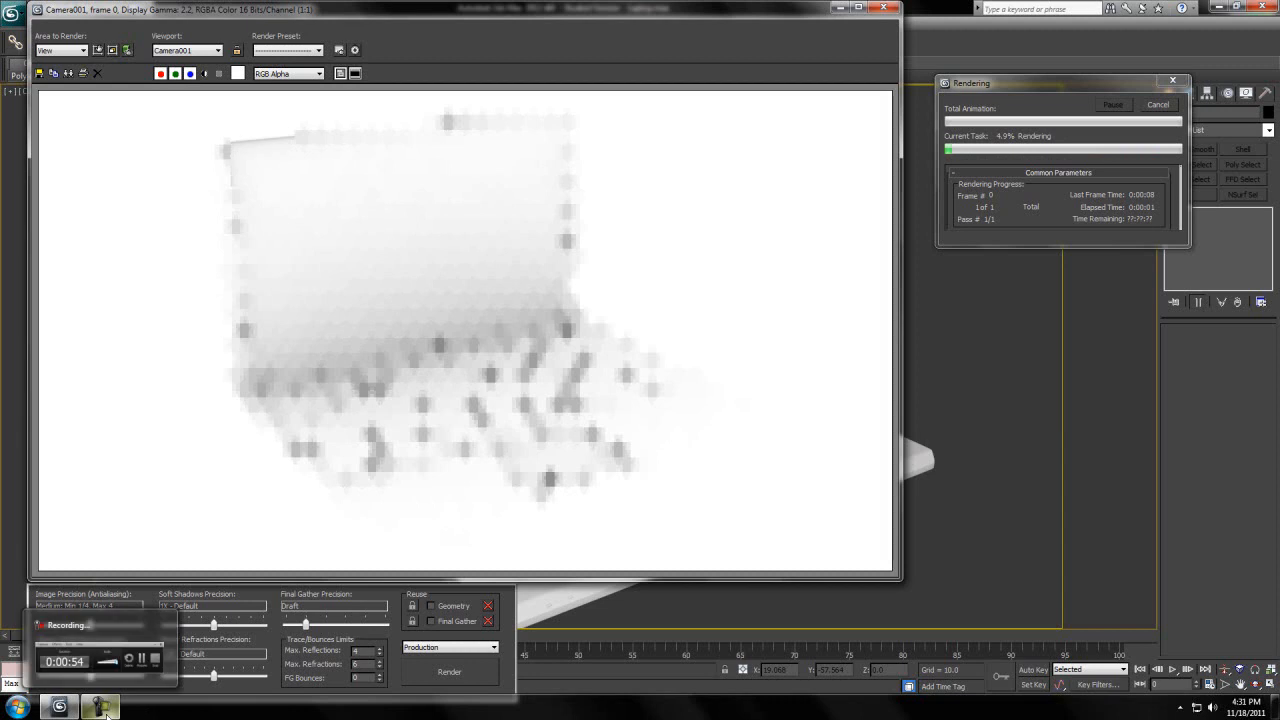
left_click(102, 709)
left_click(1158, 630)
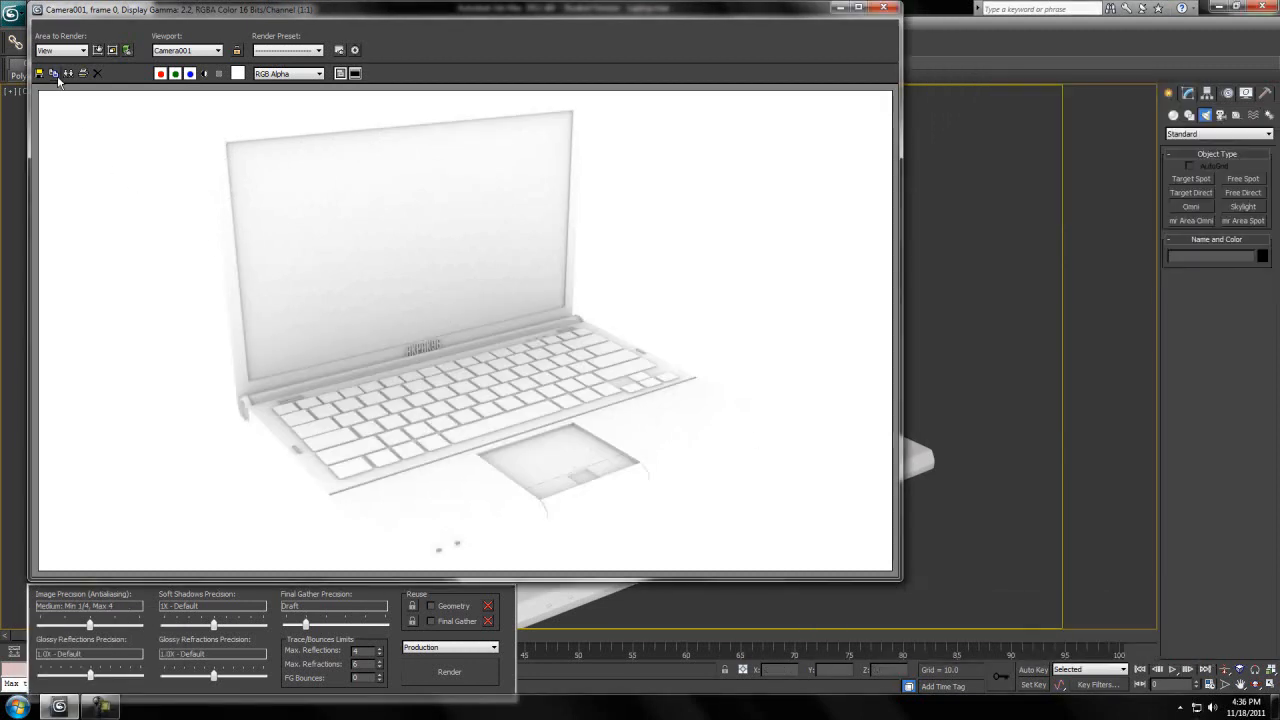
Open the save options for the rendered image, cancel saving and close the rendered frame.
left_click(39, 73)
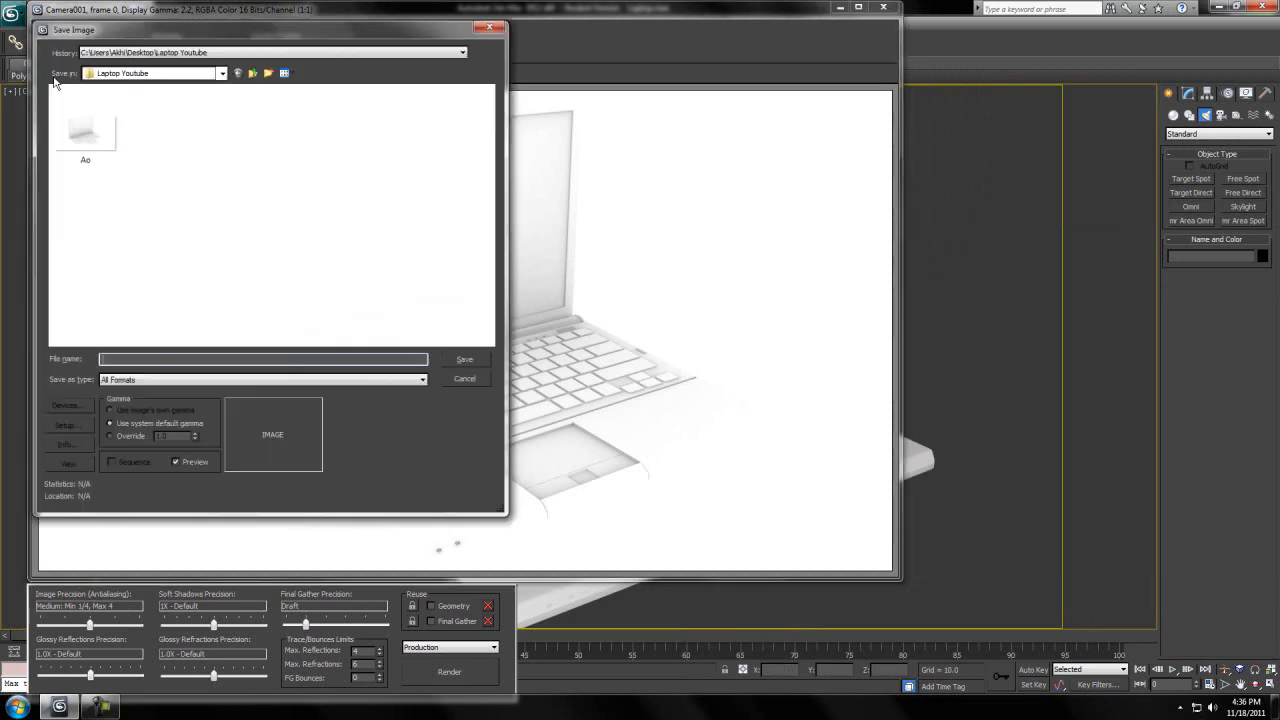
left_click(499, 32)
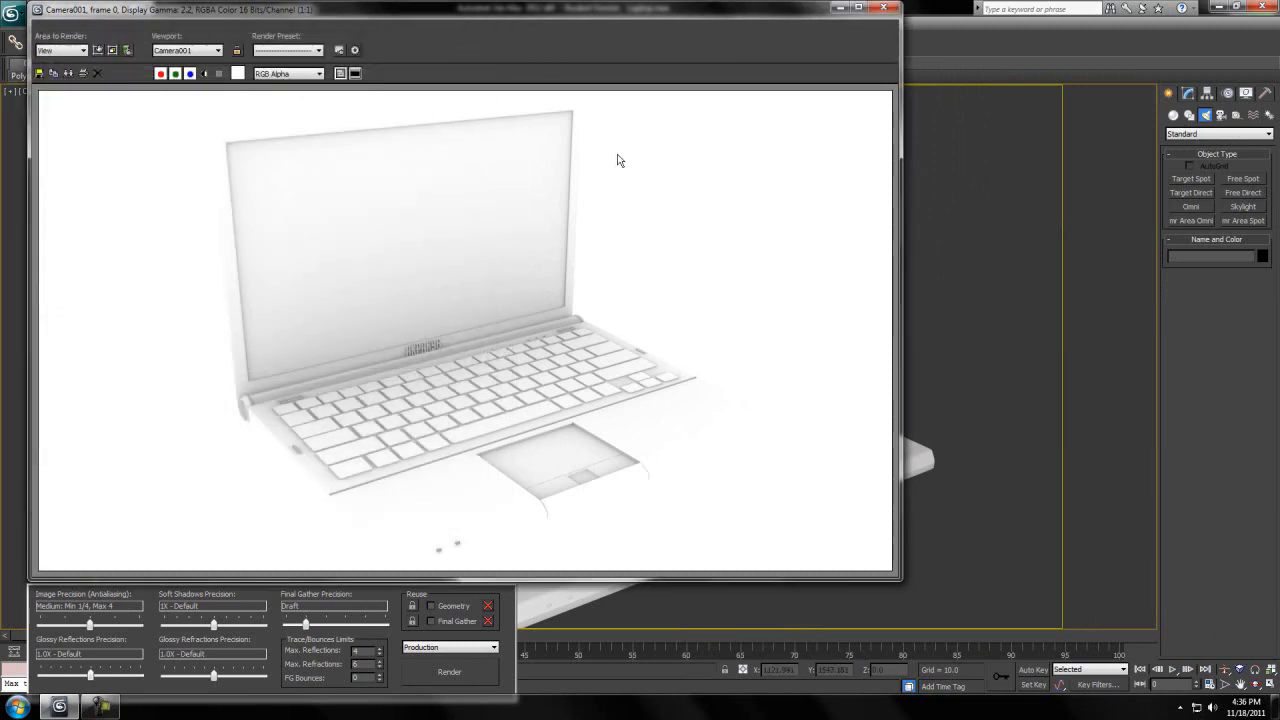
left_click(884, 9)
Disable the mental ray material override in the render setup and close it.
left_click(368, 22)
left_click(383, 54)
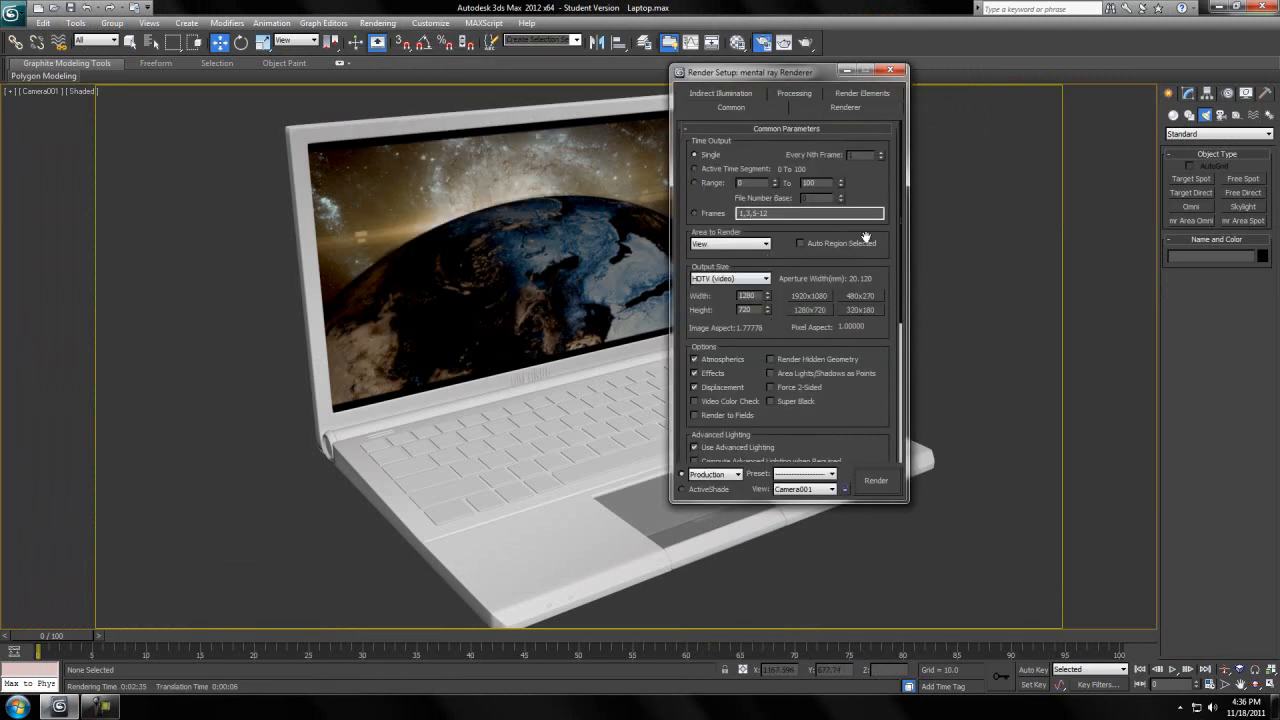
scroll(840, 128, "down", 5)
scroll(730, 427, "up", 5)
left_click(794, 93)
left_click(716, 225)
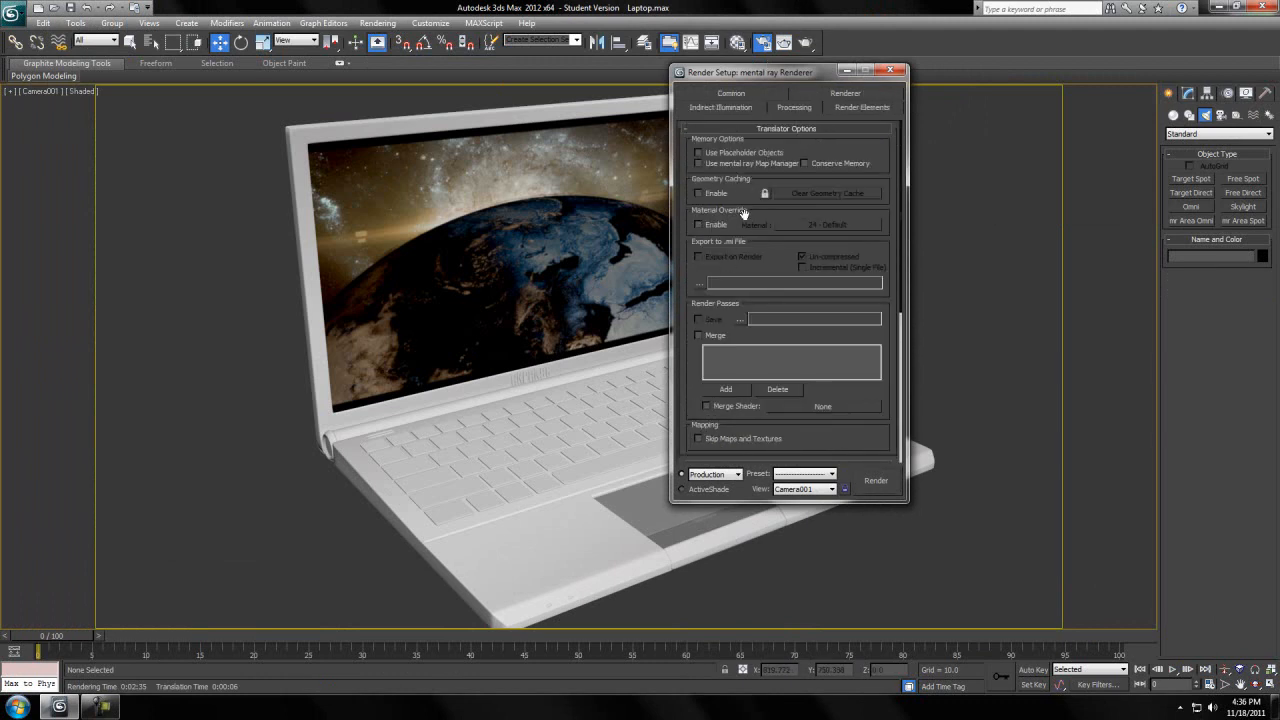
left_click(889, 70)
Switch the camera viewport's shading to Realistic.
left_click(877, 330)
key("Delete")
left_click(83, 92)
left_click(110, 106)
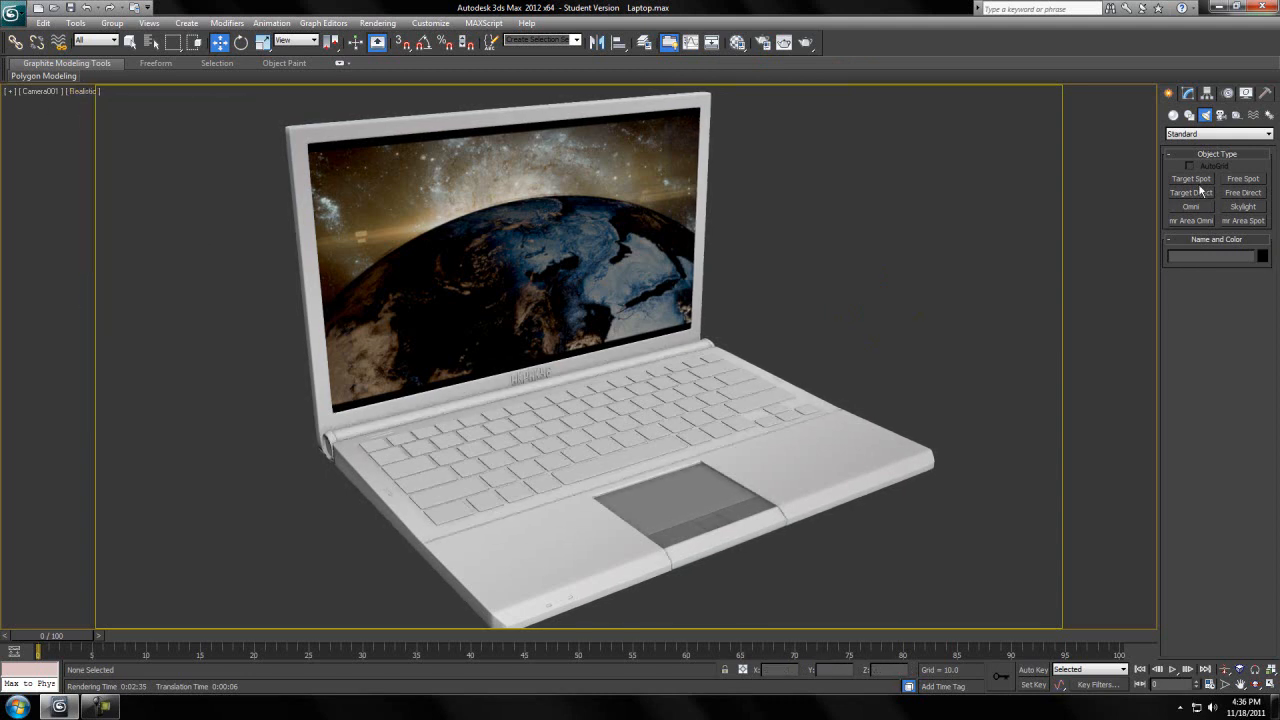
Show all four viewports and place a Target Direct light in the Top view, from in front and right of the laptop, aimed at it.
left_click(1192, 192)
key("alt+w")
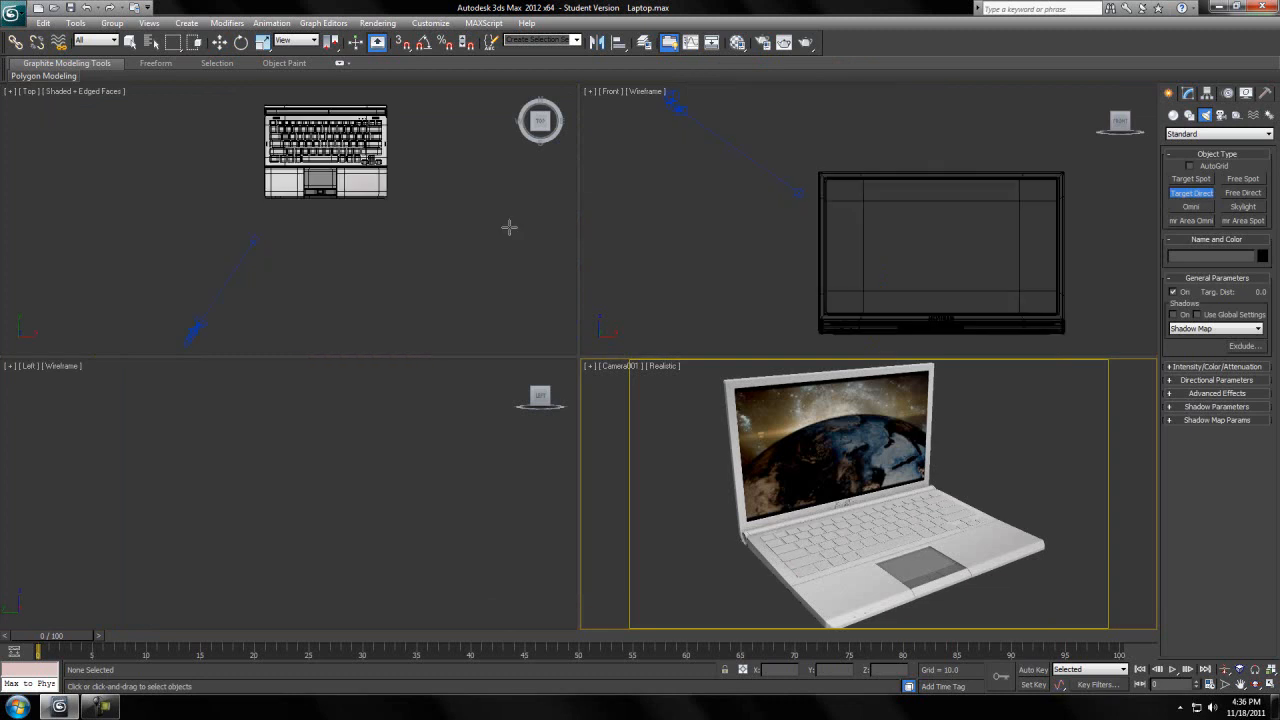
scroll(300, 247, "down", 2)
middle_click_drag(384, 257, 338, 256)
left_click_drag(454, 290, 314, 201)
Change the Front viewport to look through the new directional light.
left_click(646, 91)
left_click(610, 91)
mouse_move(714, 121)
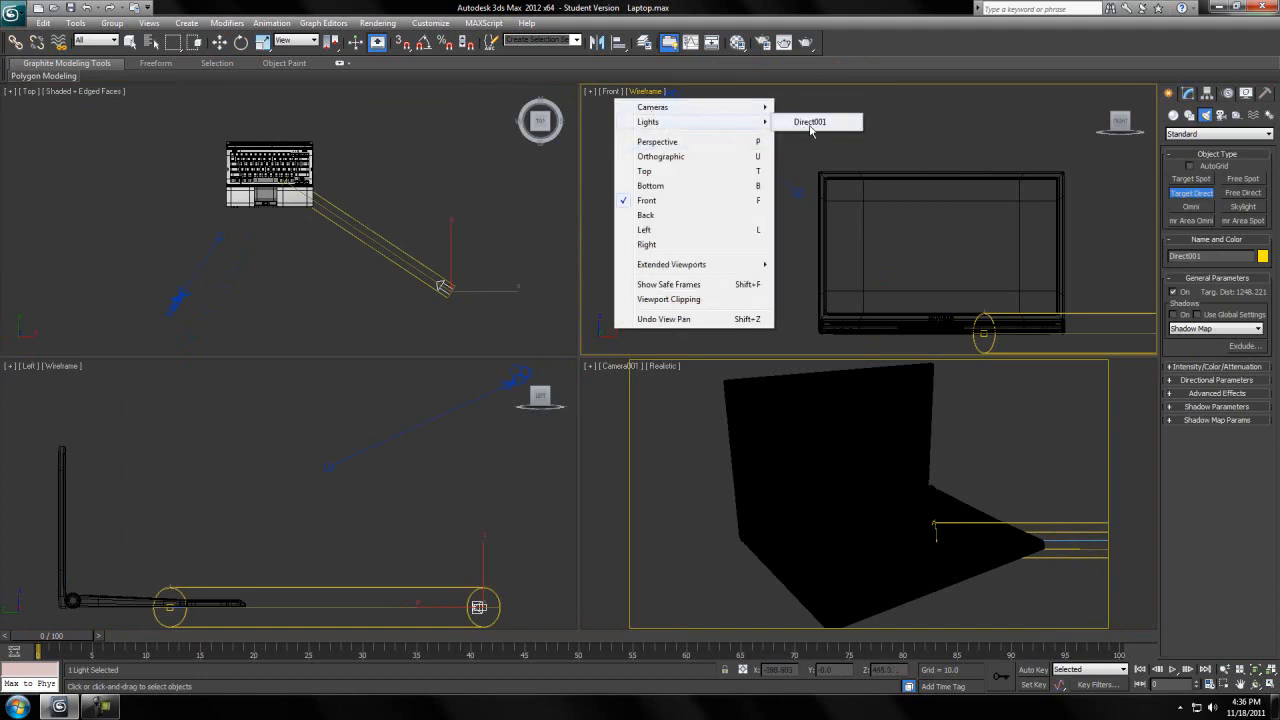
left_click(810, 122)
Widen the directional light's beam around the laptop and adjust the light's position from its own view.
left_click(1224, 684)
left_click_drag(795, 291, 915, 263)
middle_click_drag(915, 263, 918, 262)
left_click(1240, 669)
left_click_drag(900, 326, 1105, 466)
right_click(1105, 466)
Set the directional light's intensity multiplier to 1.0.
left_click(1188, 92)
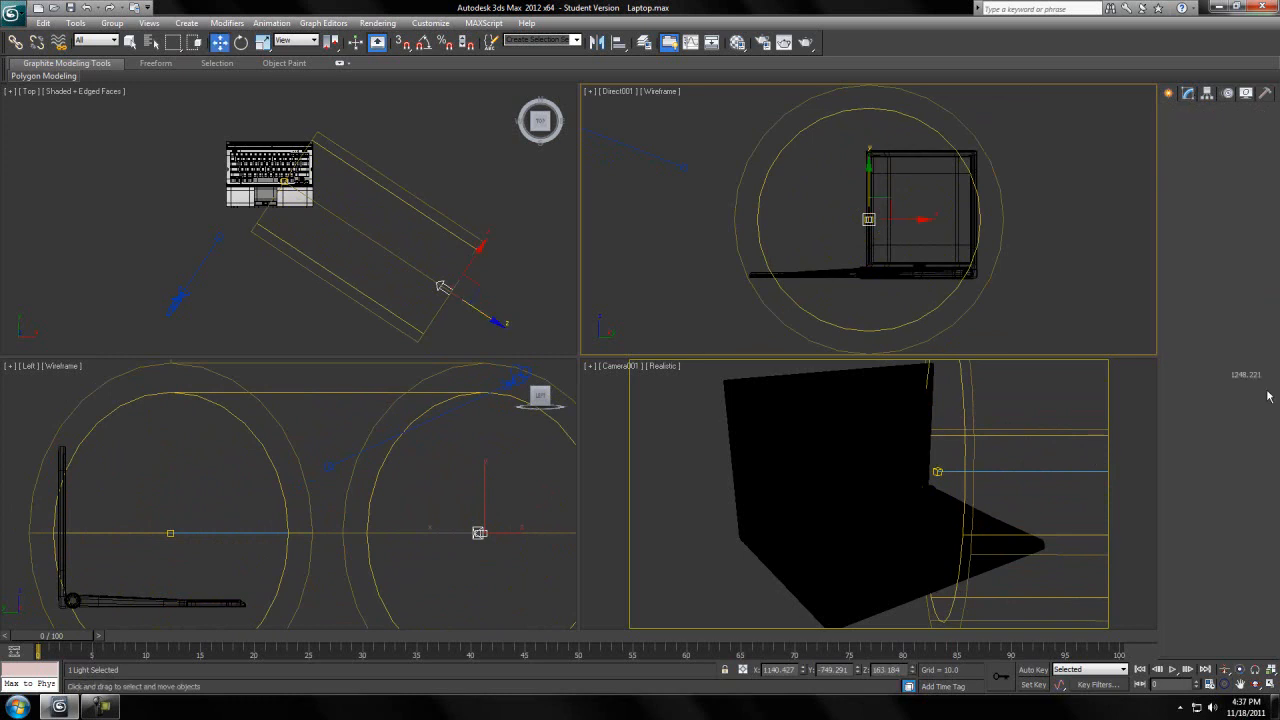
left_click(1206, 457)
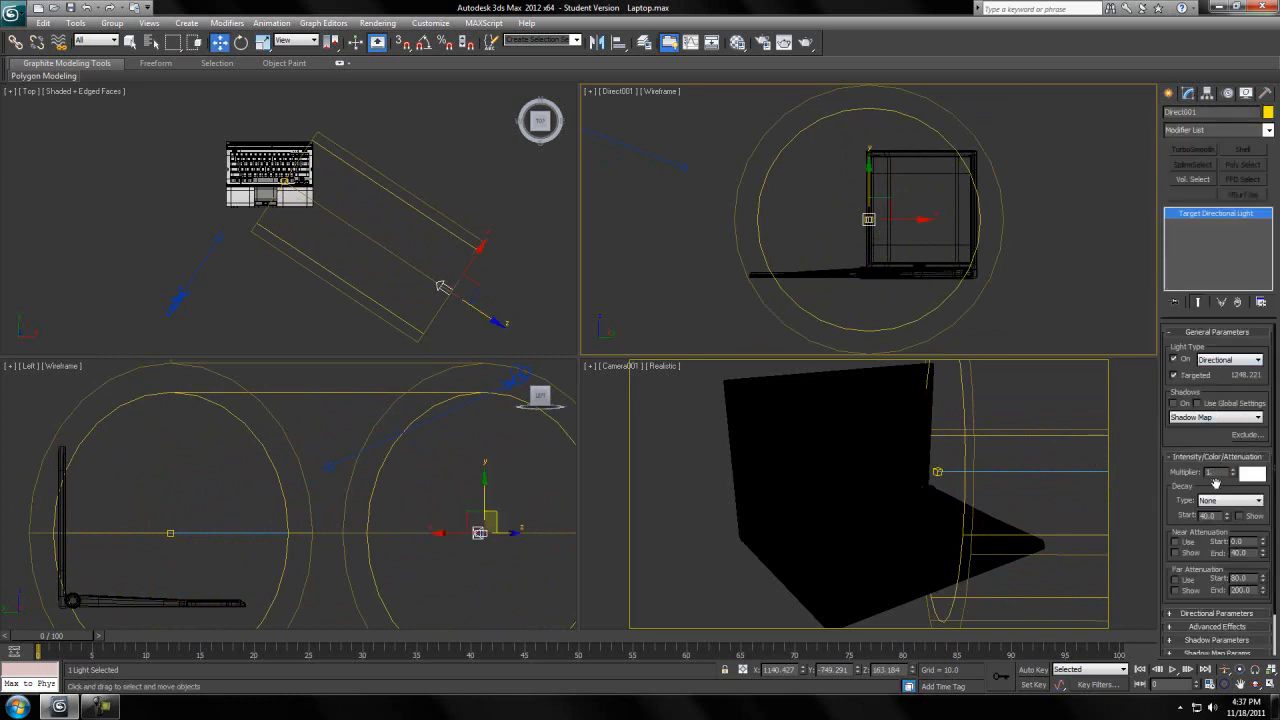
double_click(1218, 472)
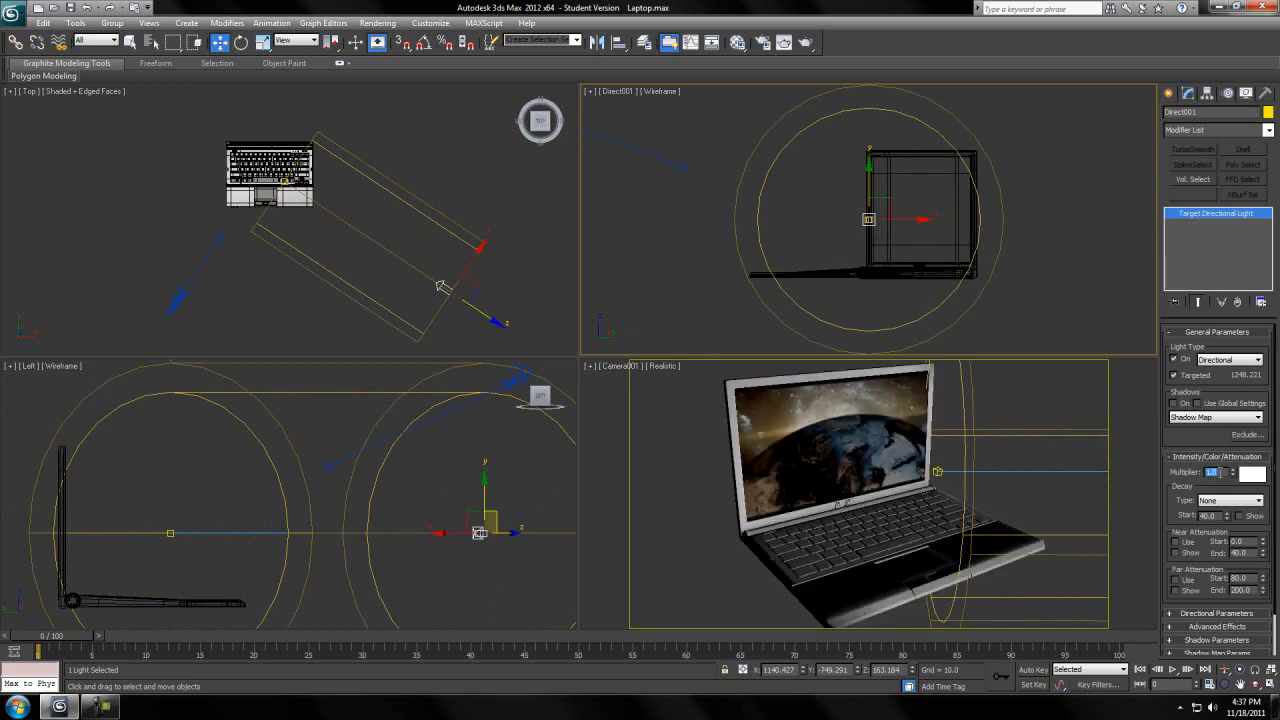
Raise the directional light in the Left view to a height of about 712 so it shines down on the laptop.
middle_click(411, 283)
middle_click_drag(445, 496, 405, 494)
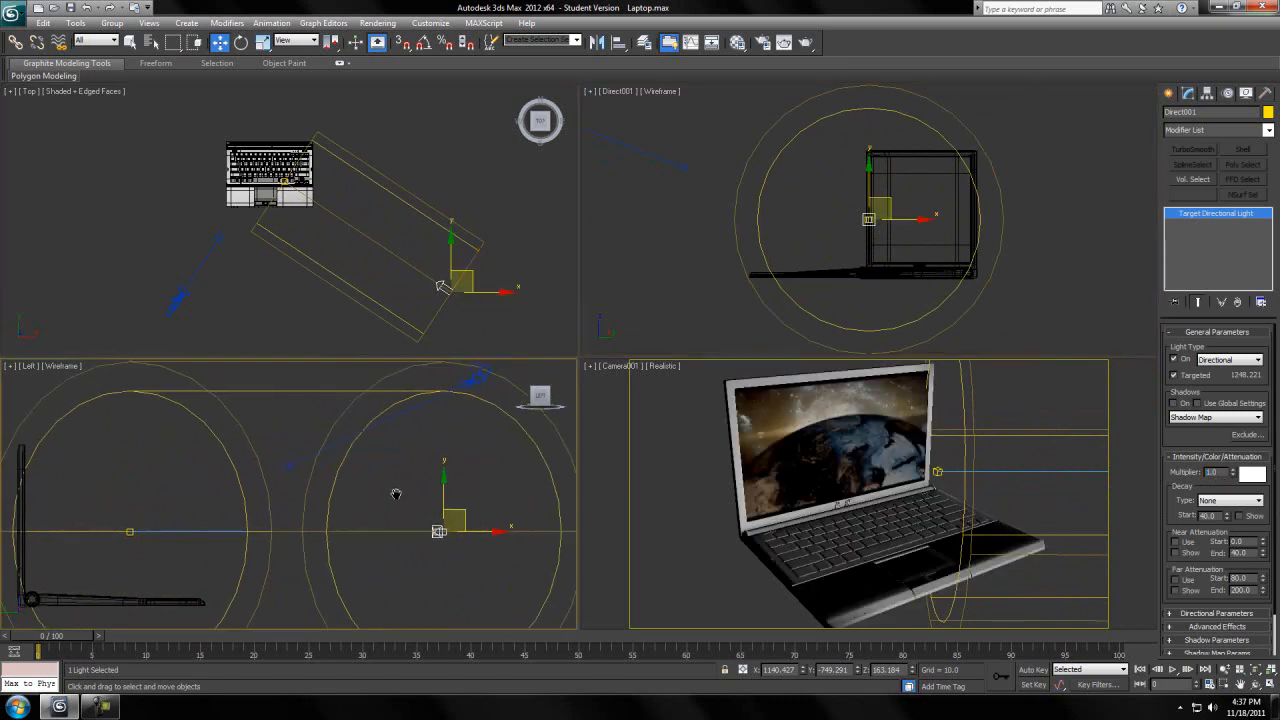
left_click_drag(451, 497, 476, 244)
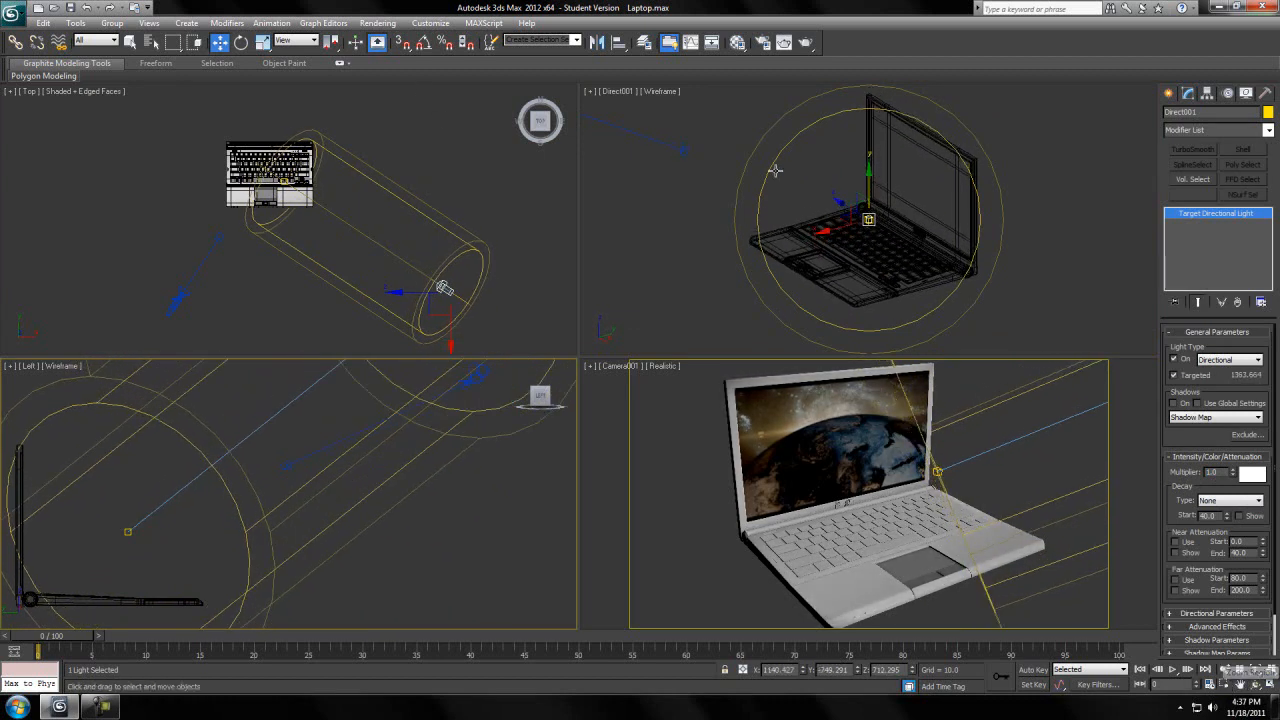
Widen the light's beam in its own view until it encloses the whole laptop, and deselect the light.
right_click(623, 283)
left_click(1230, 685)
left_click_drag(872, 212, 913, 223)
left_click(1240, 669)
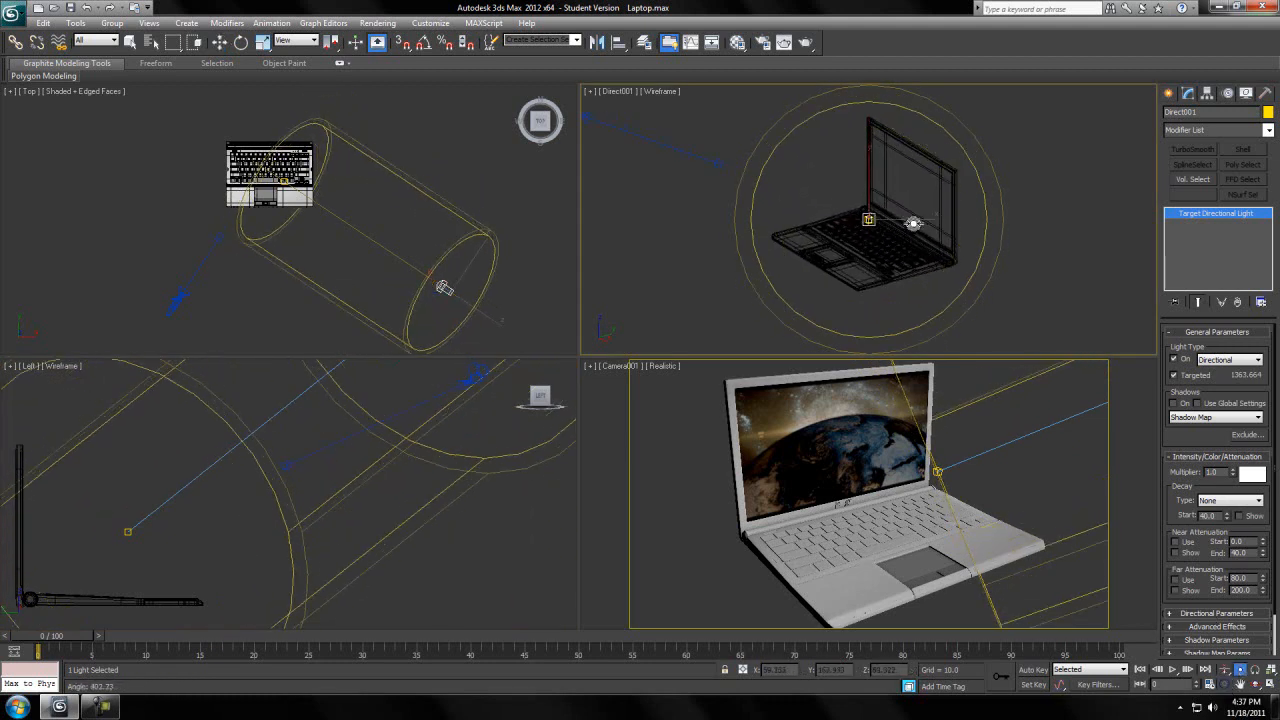
key("w")
left_click(1043, 440)
left_click(938, 450)
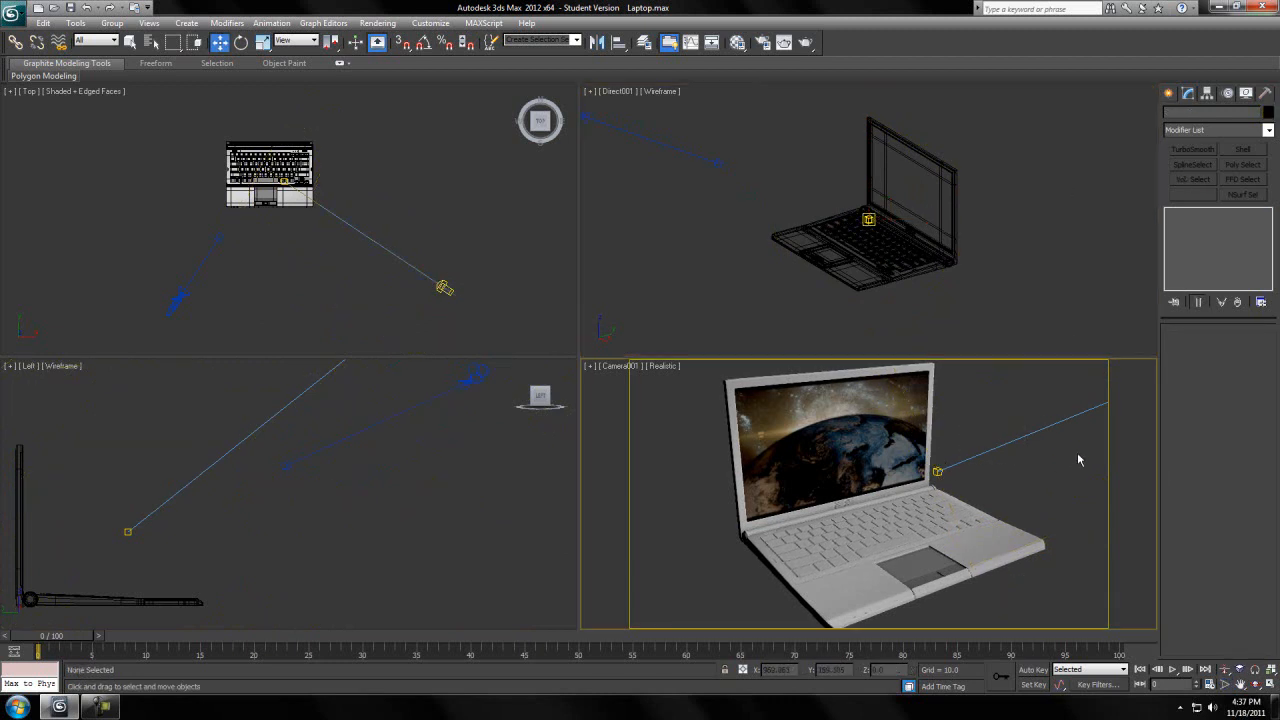
Start creating a second Target Direct light in the Top viewport.
left_click(1168, 92)
left_click(1191, 192)
scroll(368, 282, "down", 2)
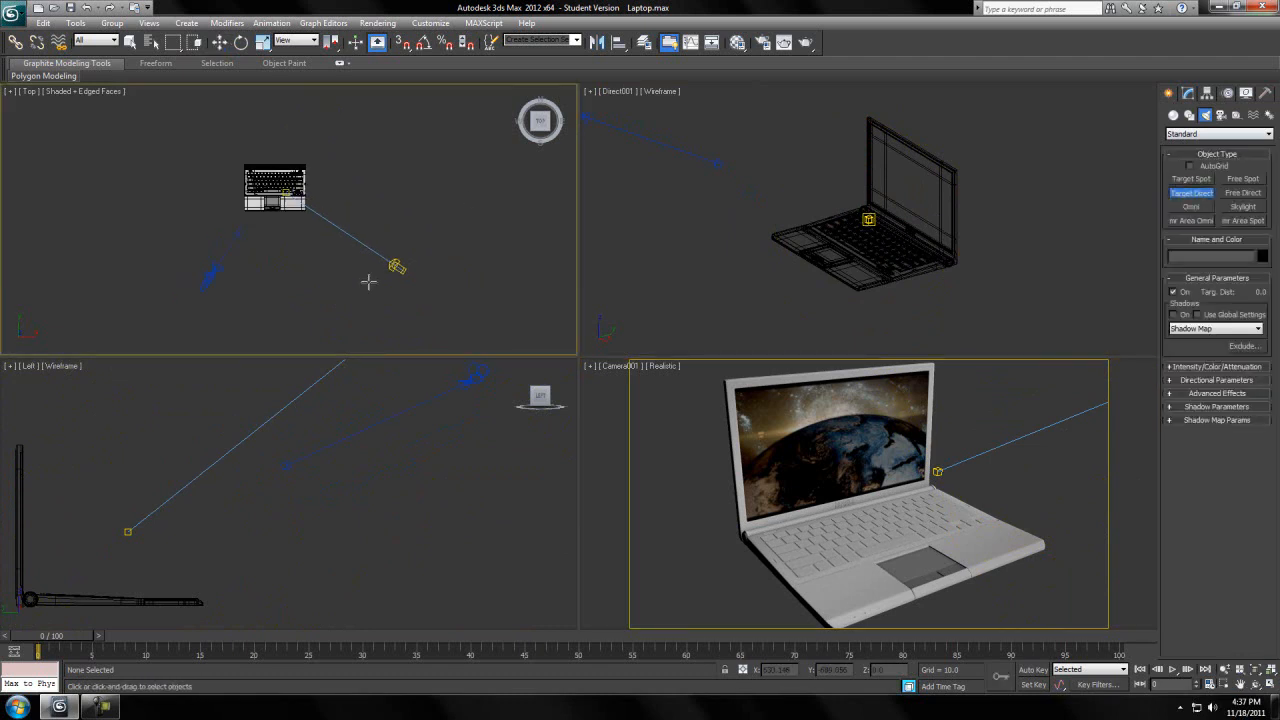
middle_click_drag(216, 217, 309, 249)
left_click(100, 707)
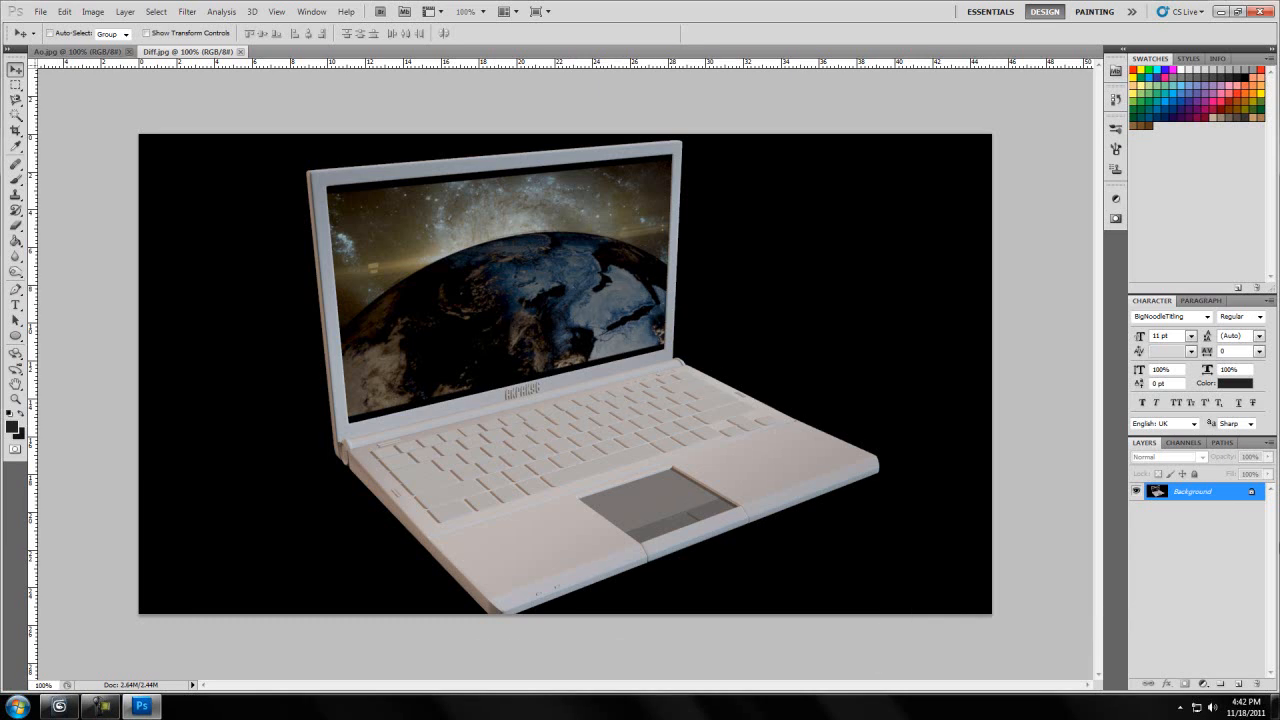
In Photoshop, convert the locked background of Diff.jpg into a regular layer and compare the image with Ao.jpg.
double_click(1198, 496, "alt")
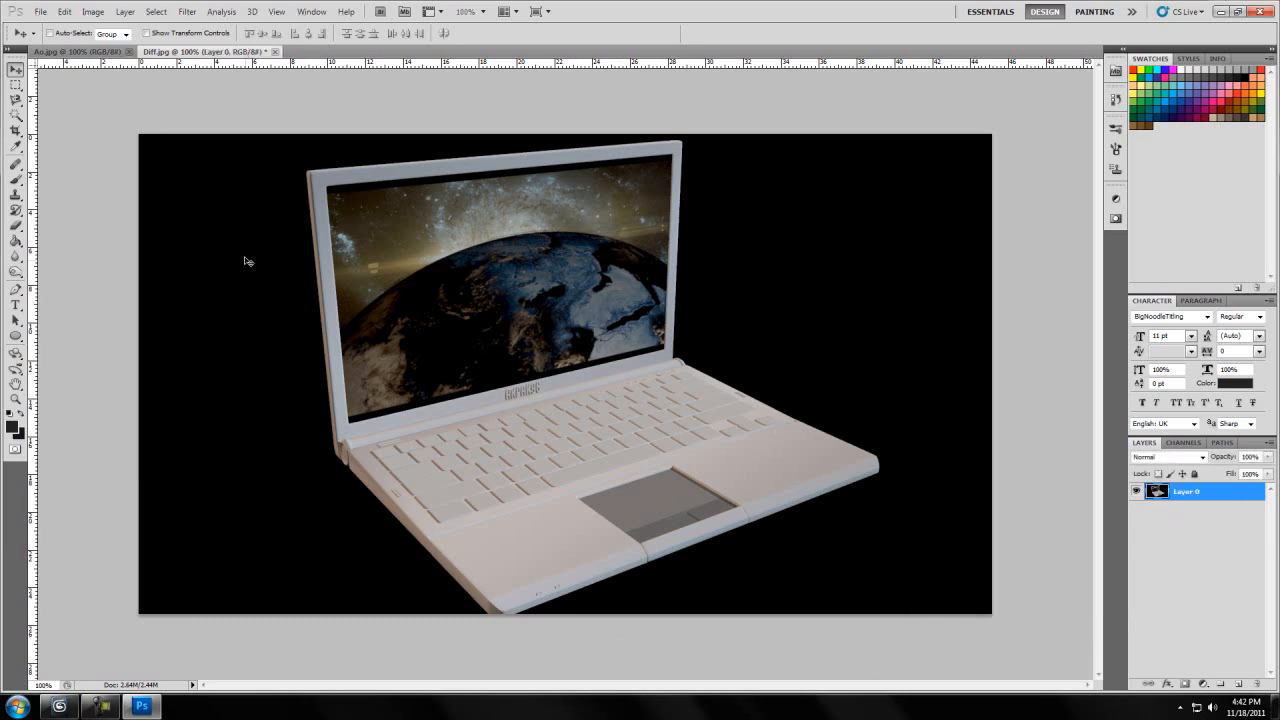
left_click(81, 53)
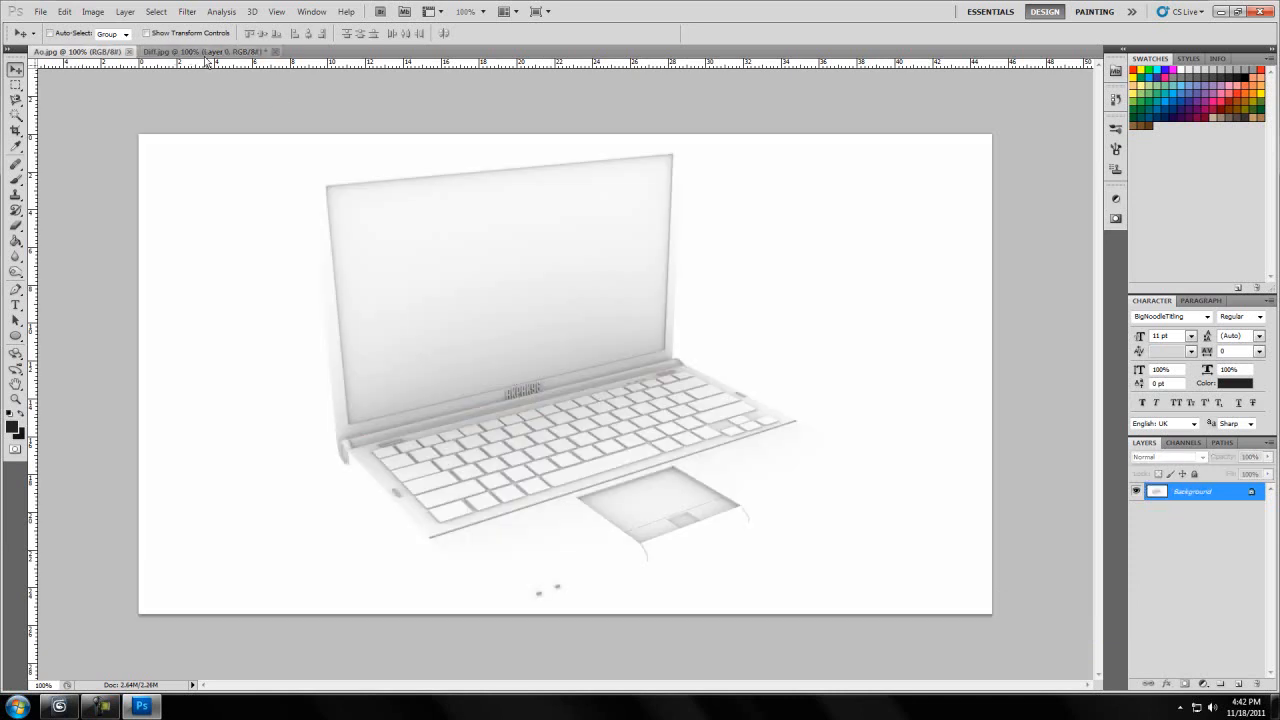
left_click(201, 52)
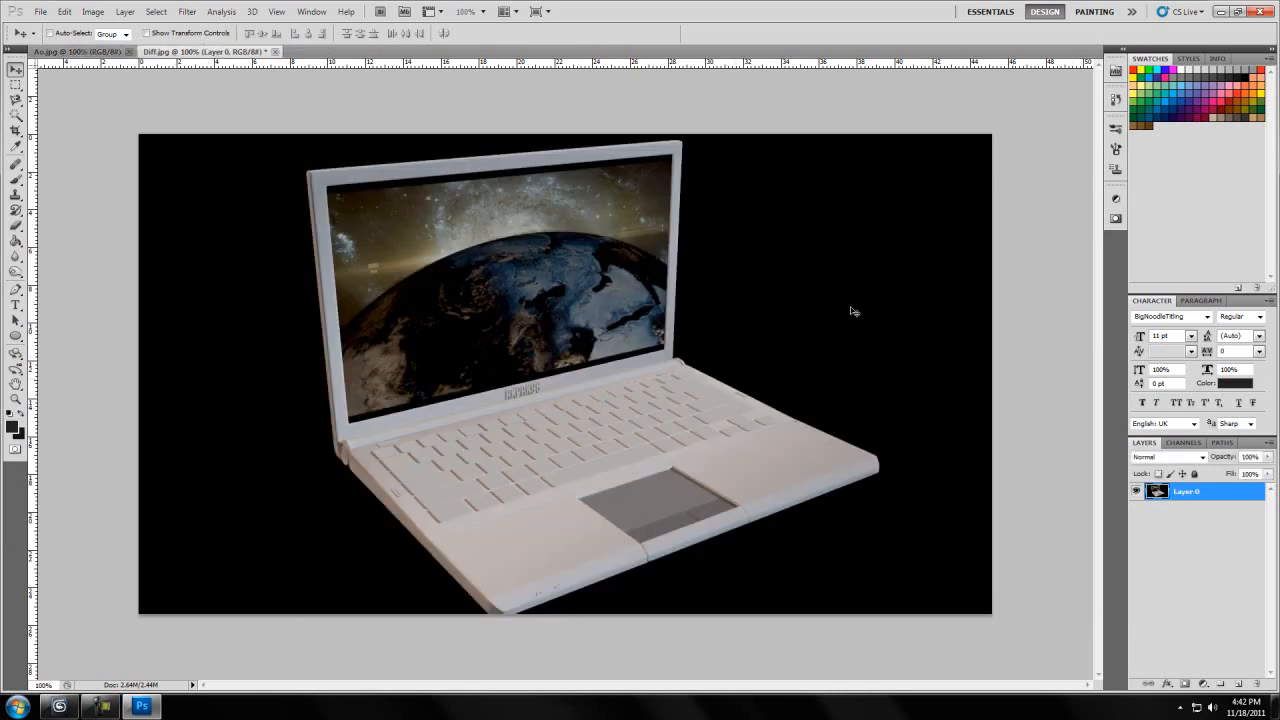
Copy the entire Ao.jpg image and paste it as a new layer above the diffuse render in Diff.jpg.
key("ctrl+Tab")
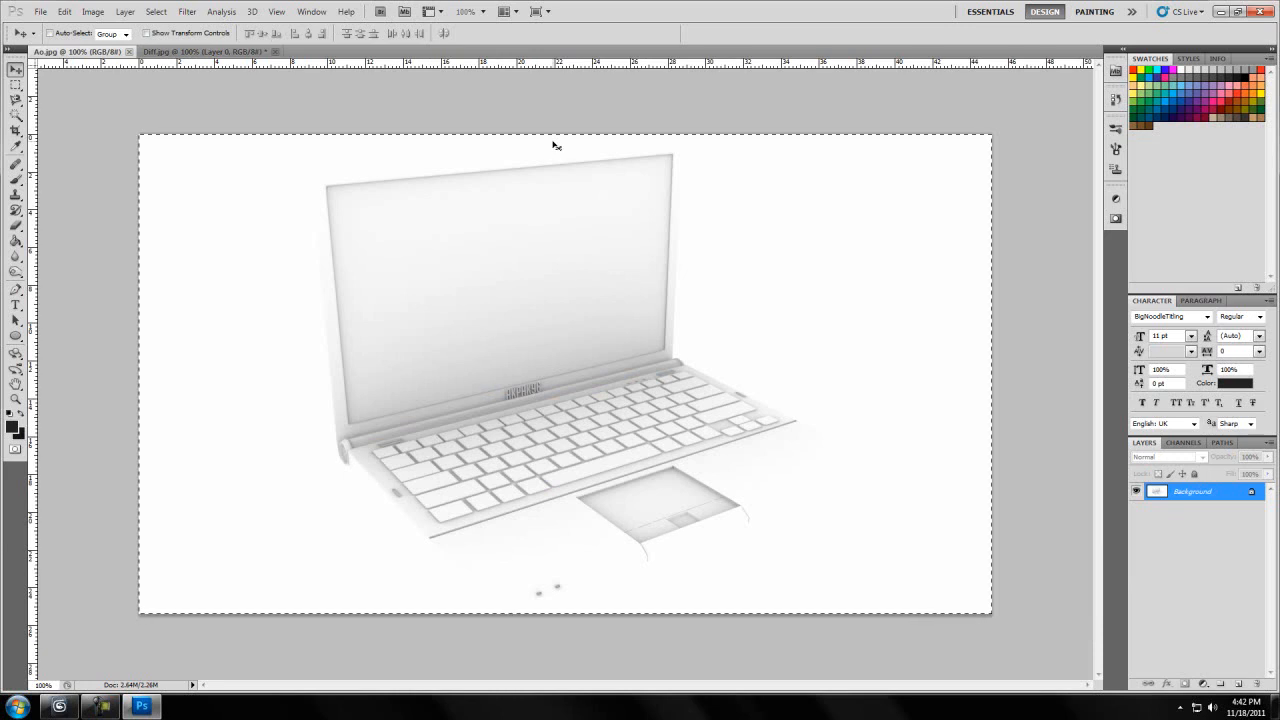
key("ctrl+d")
key("ctrl+a")
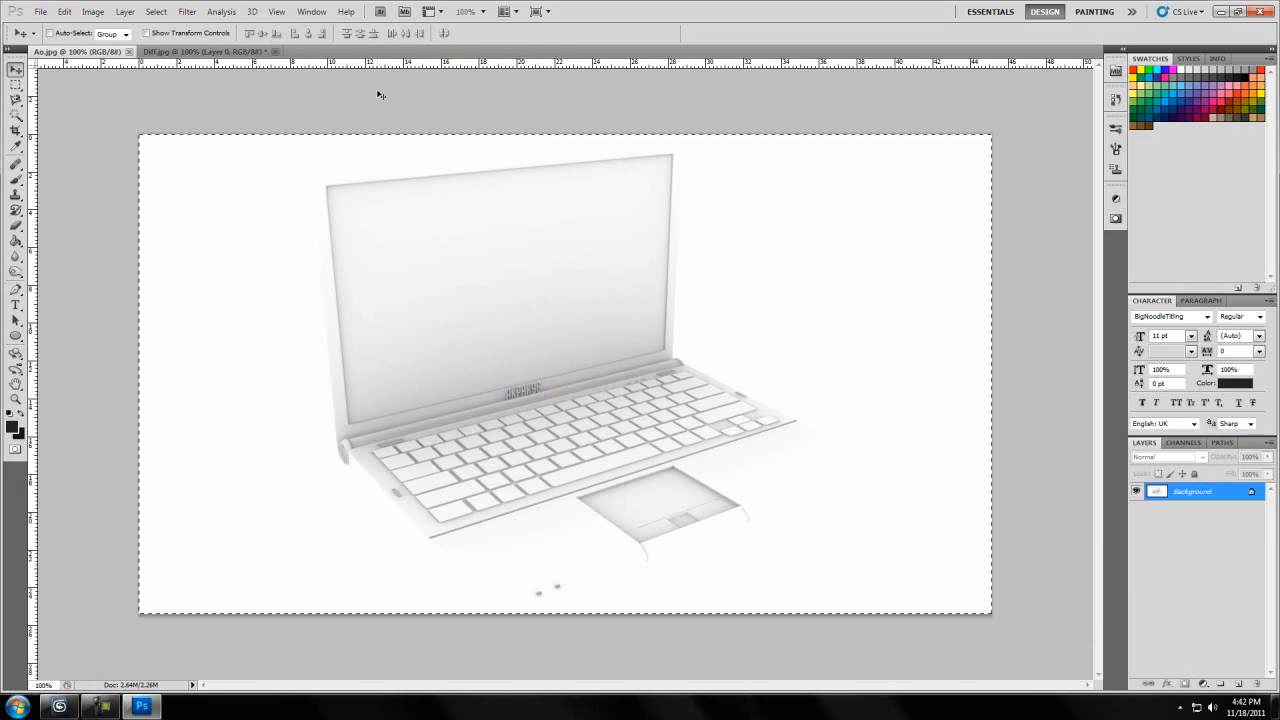
left_click(158, 52)
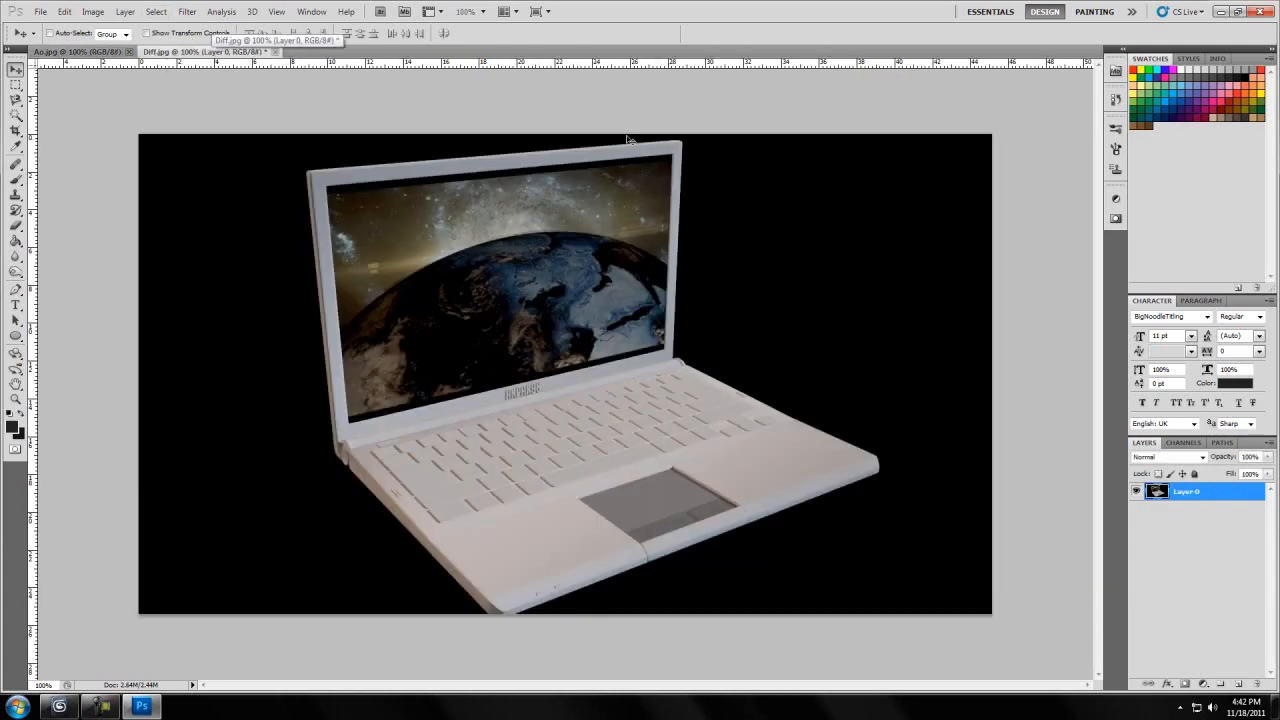
key("ctrl+v")
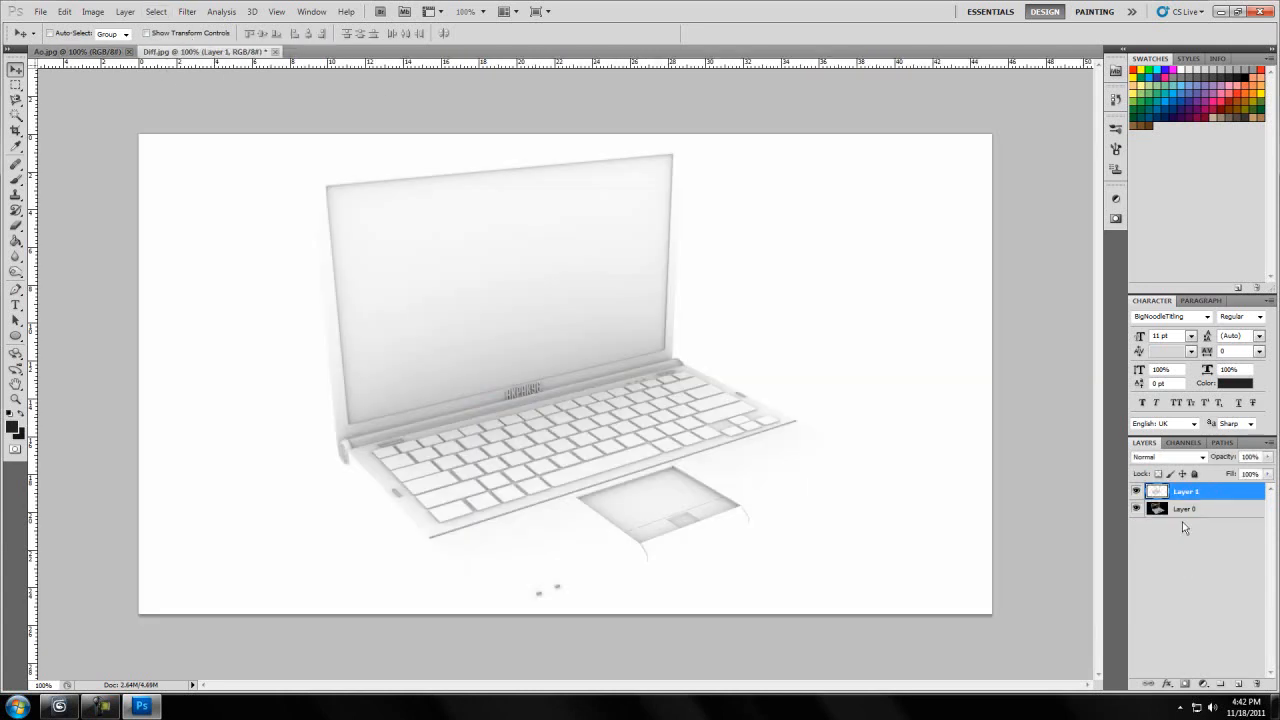
Toggle the pasted ambient occlusion layer's visibility to compare it with the diffuse render beneath.
left_click(1135, 491)
left_click(1135, 491)
left_click(1135, 491)
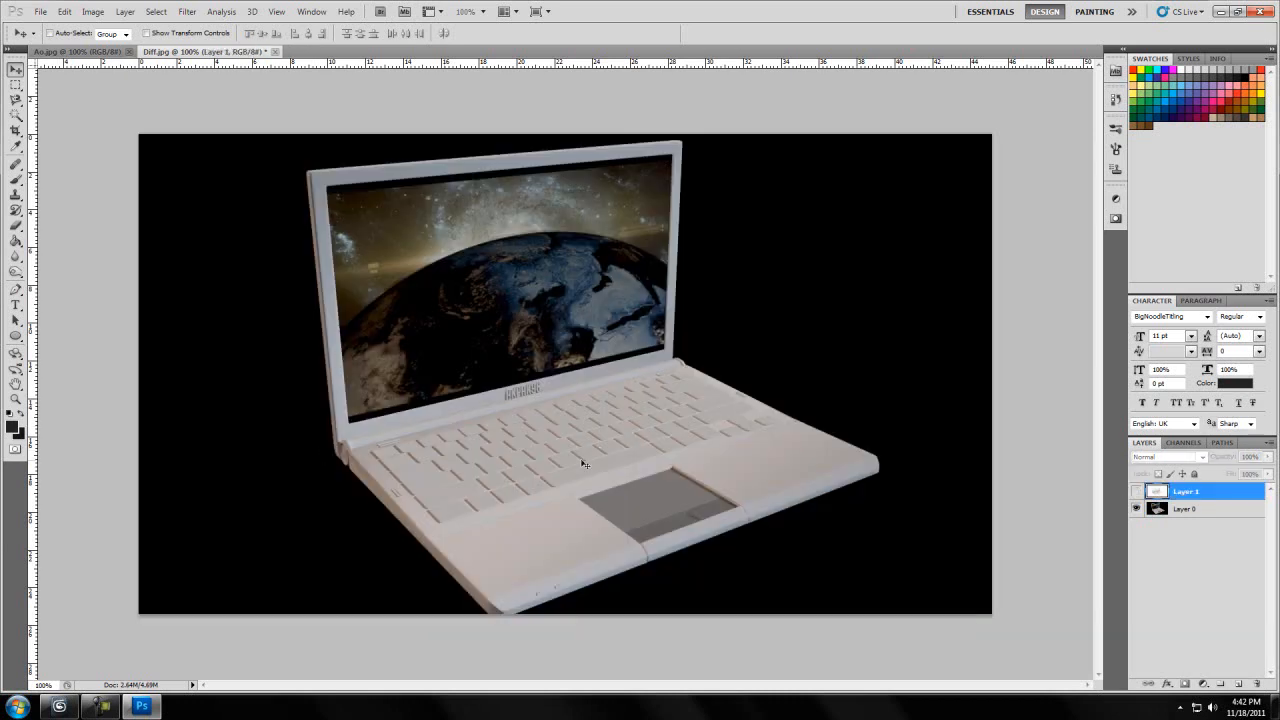
Show the pasted ambient occlusion layer above the diffuse render and rename it Ao.
left_click(1136, 492)
left_click(1137, 491)
left_click(1137, 491)
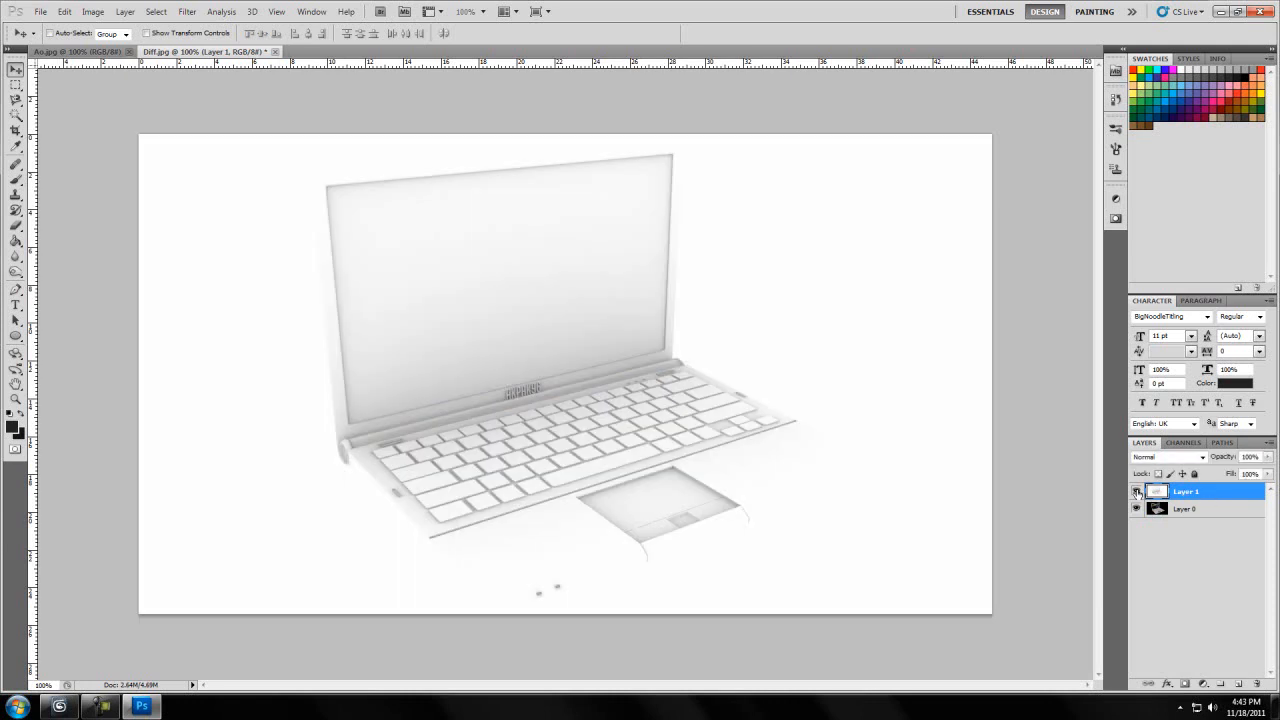
double_click(1188, 492)
type("Ao")
key("Return")
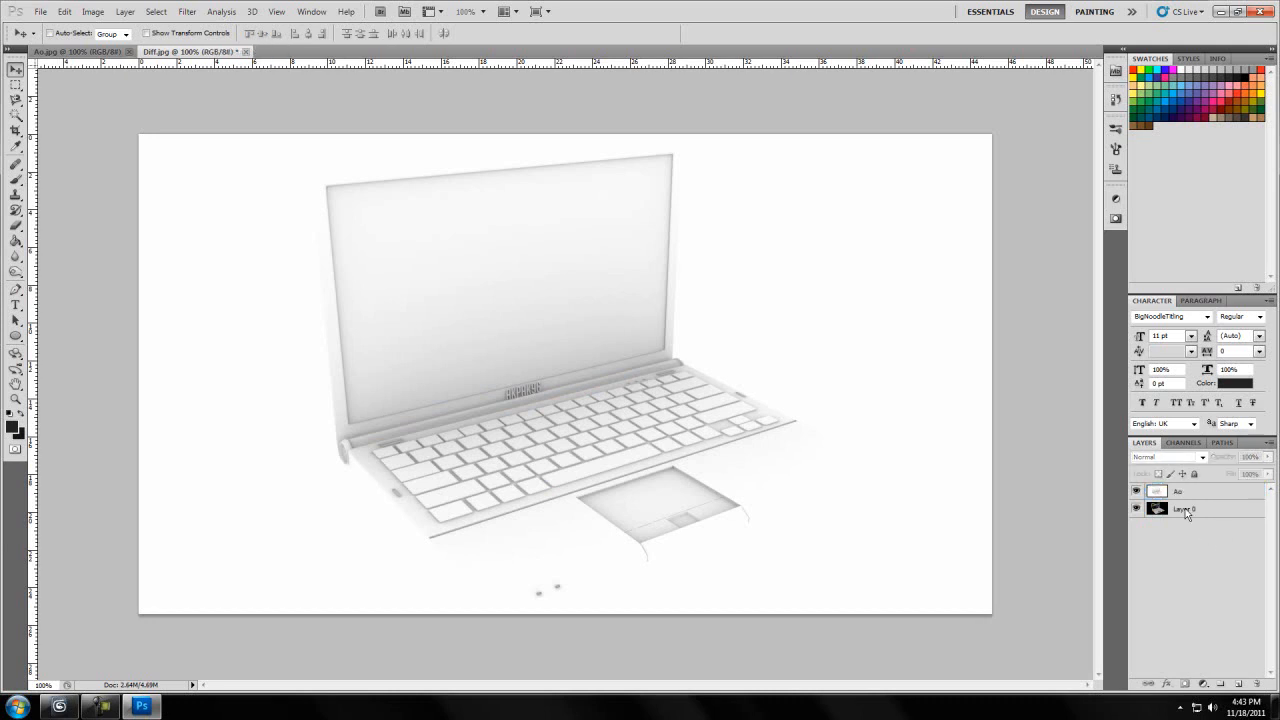
Rename the diffuse render layer beneath the ambient occlusion layer as Diff.
double_click(1188, 509)
type("D")
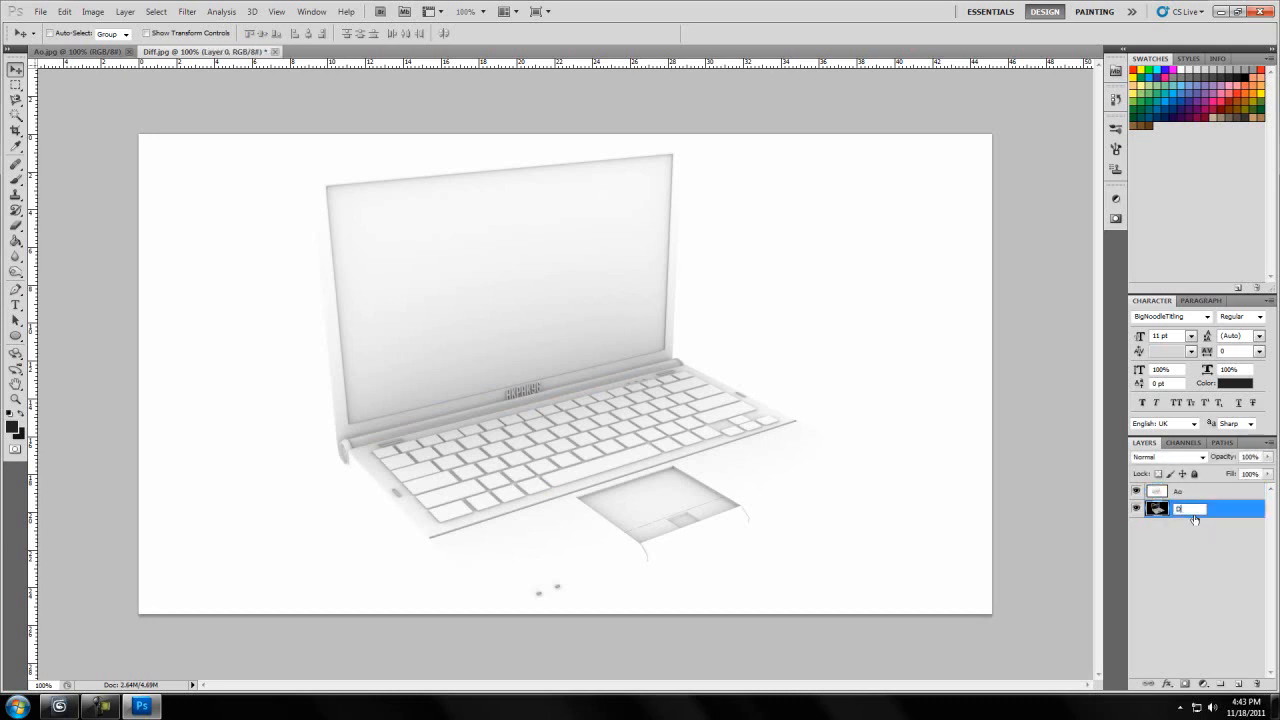
left_click_drag(1084, 508, 1068, 510)
type("ff")
left_click(1245, 570)
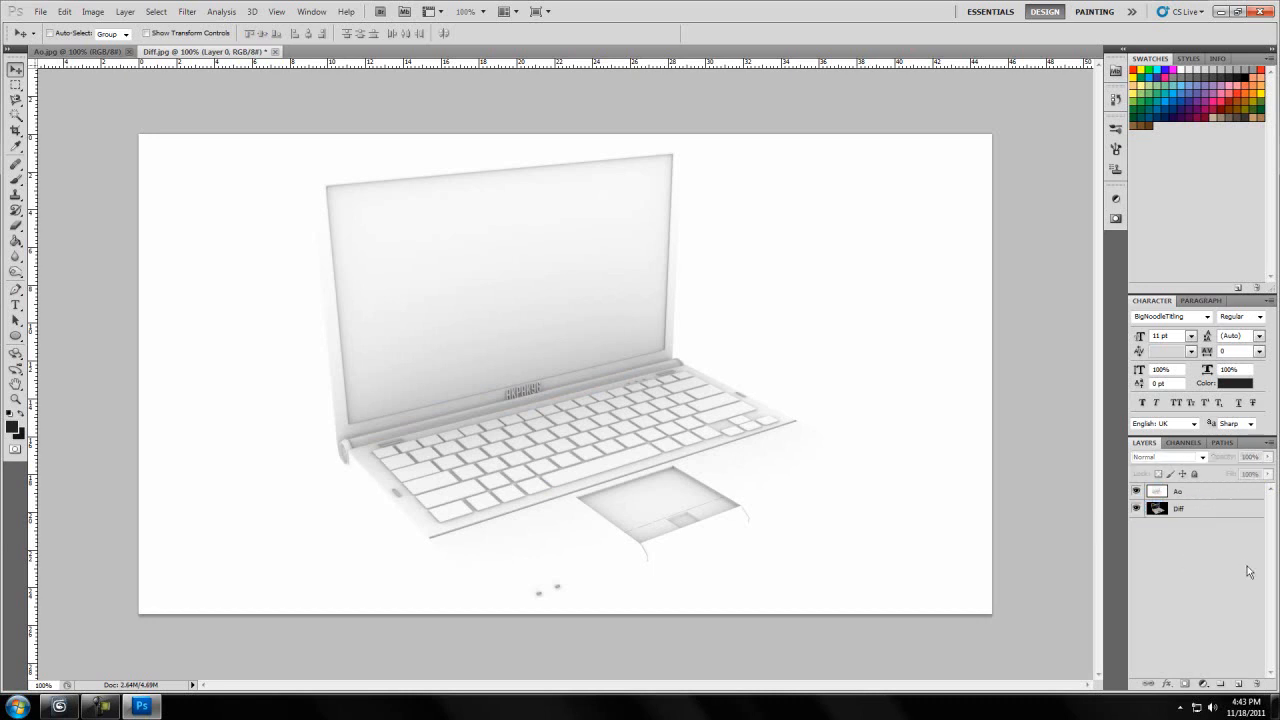
Set the Ao layer's blend mode to Multiply so it darkens the diffuse render beneath.
left_click(1178, 492)
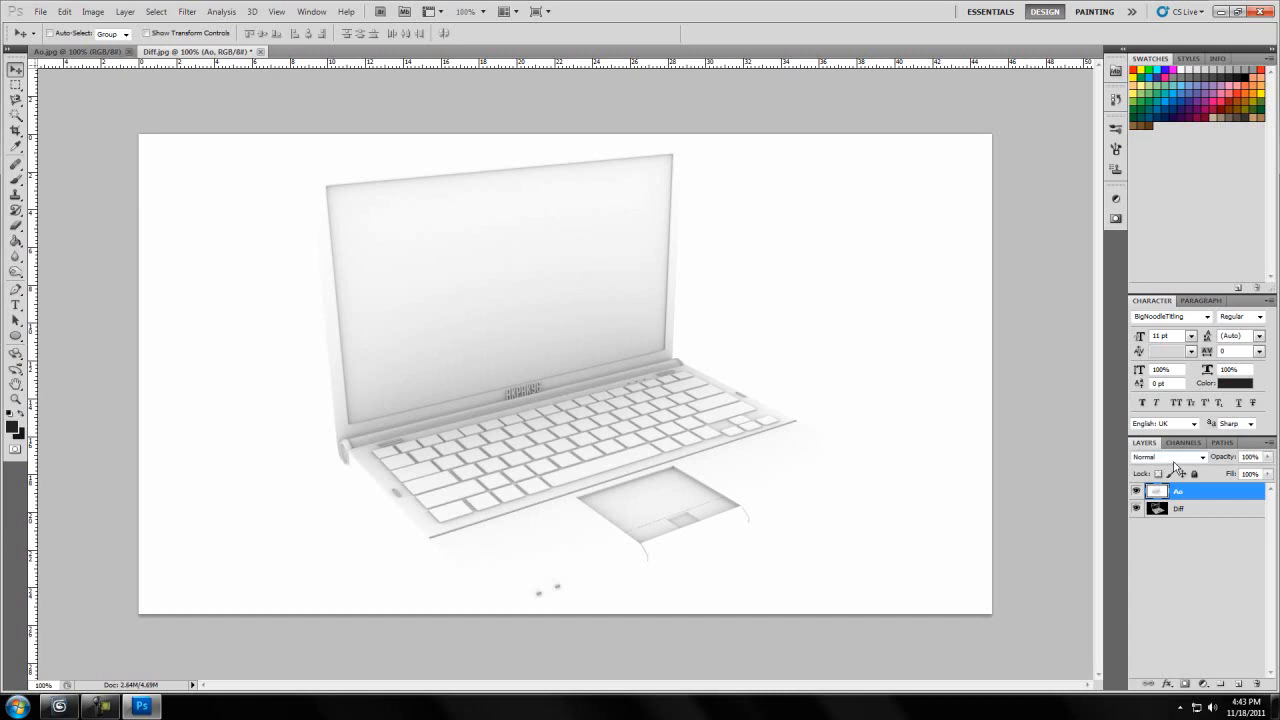
left_click(1175, 460)
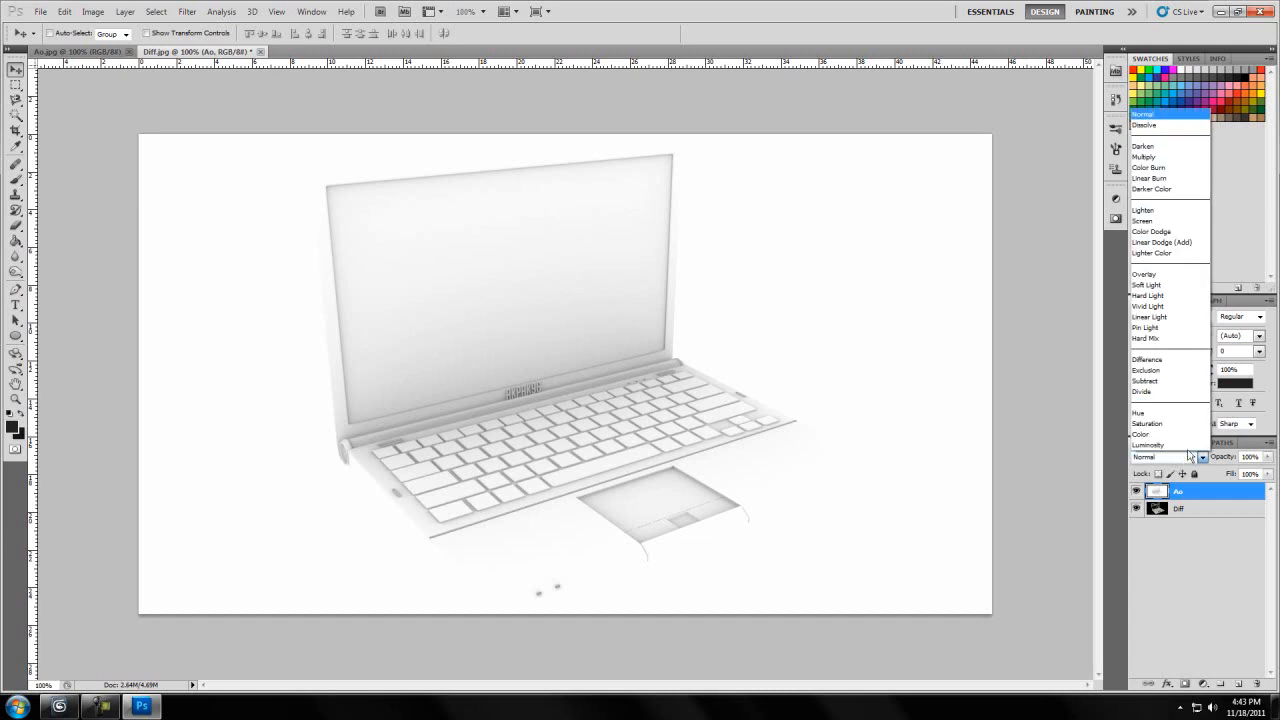
left_click(1143, 157)
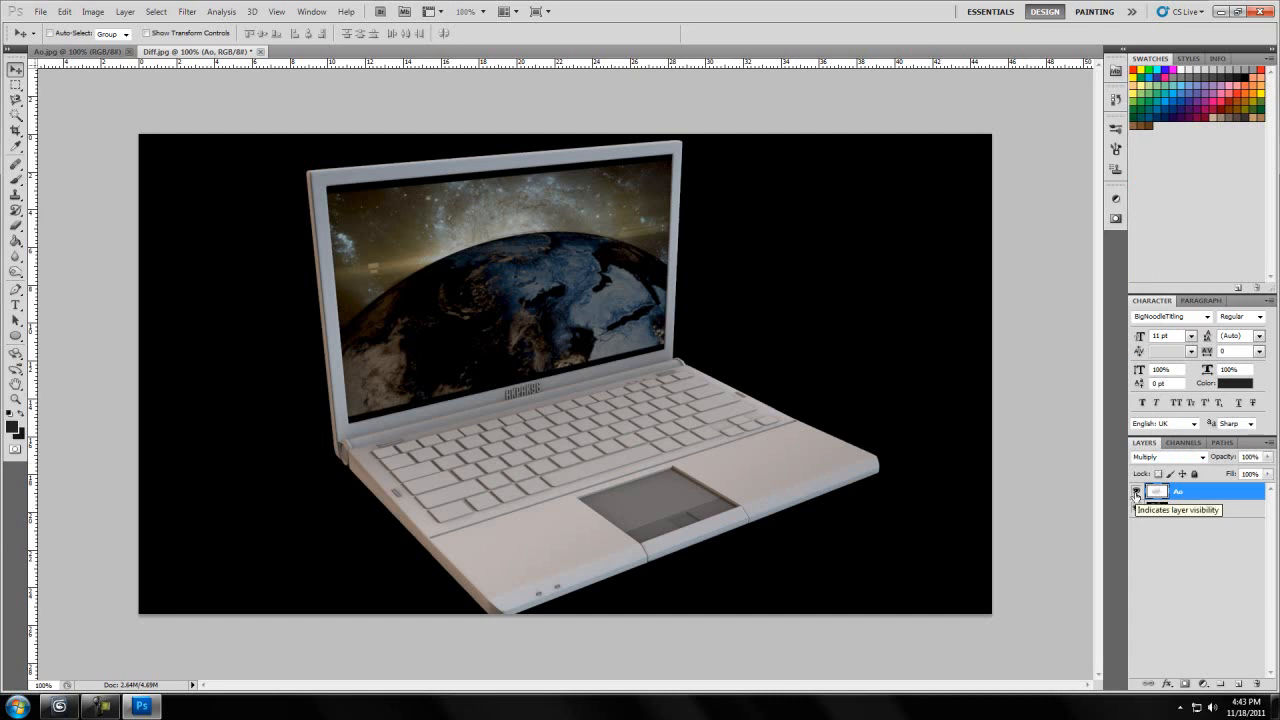
Toggle the visibility of the Ao and Diff layers to compare the laptop image with and without each pass.
left_click(1136, 492)
left_click(1136, 492)
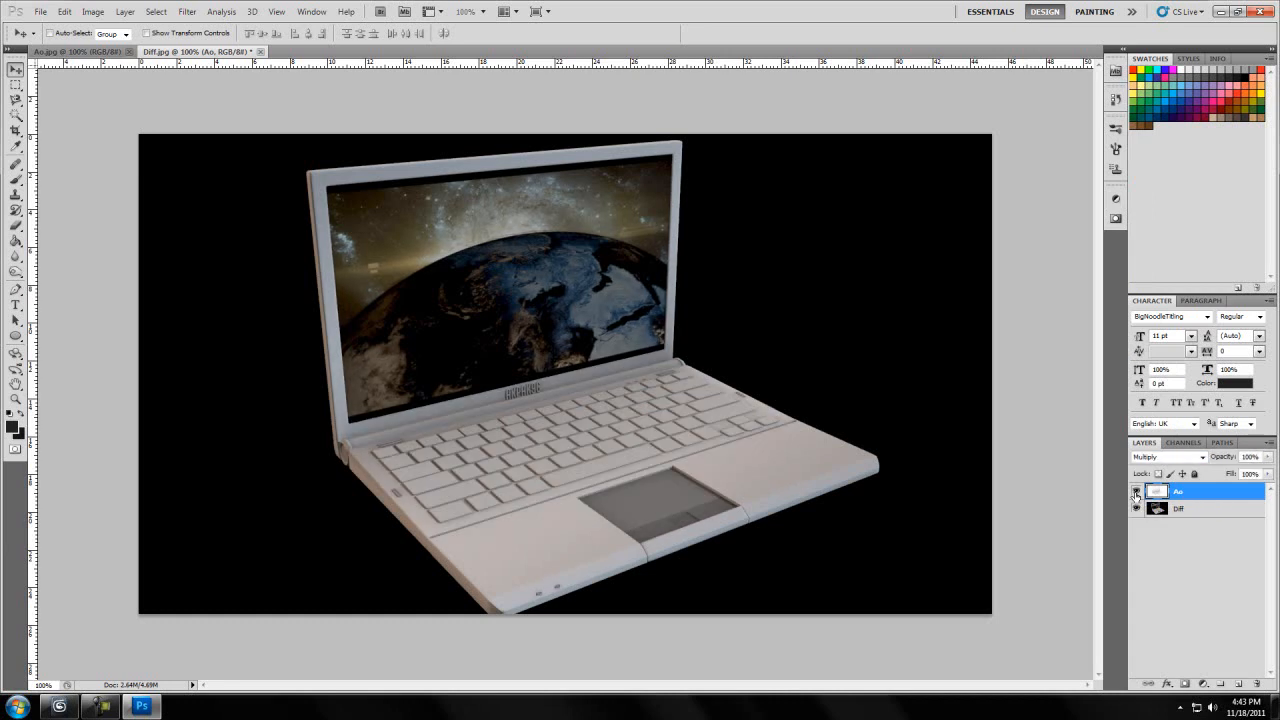
left_click(1136, 492)
left_click(1136, 492)
left_click(1136, 492)
left_click(1136, 492)
left_click(1136, 508)
left_click(1136, 508)
left_click(1136, 492)
left_click(1136, 492)
mouse_move(93, 708)
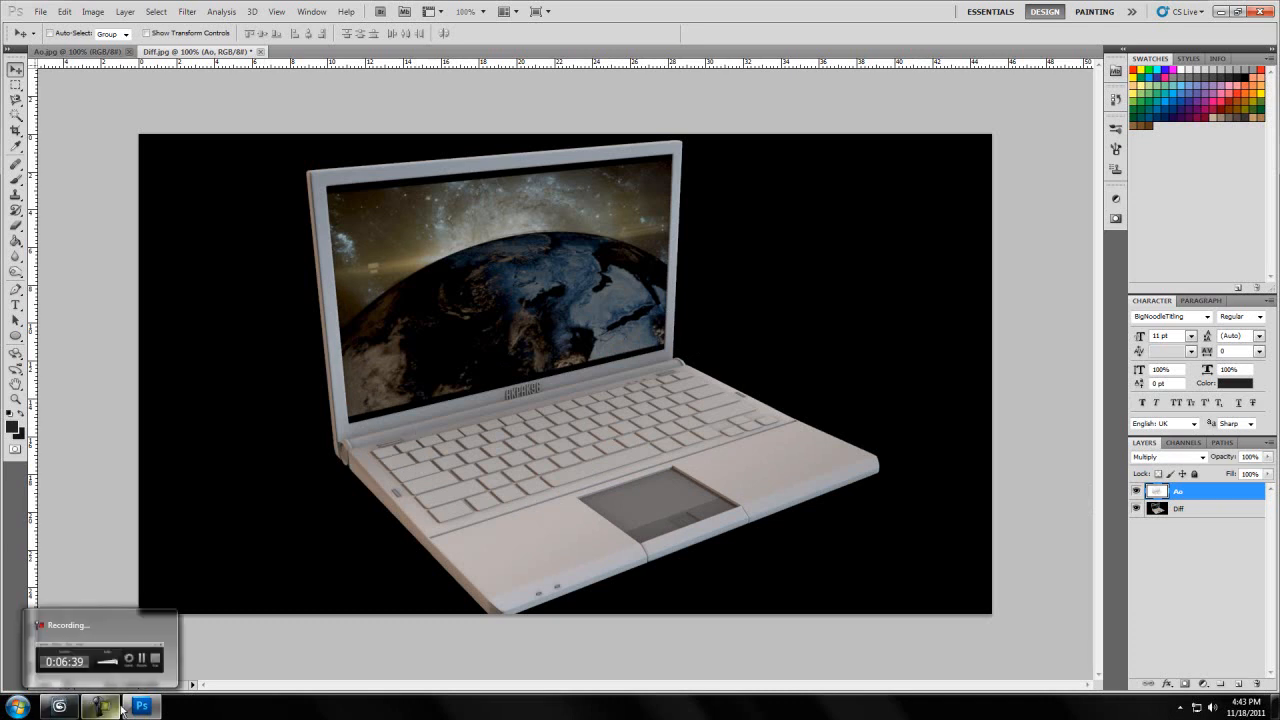
left_click(105, 707)
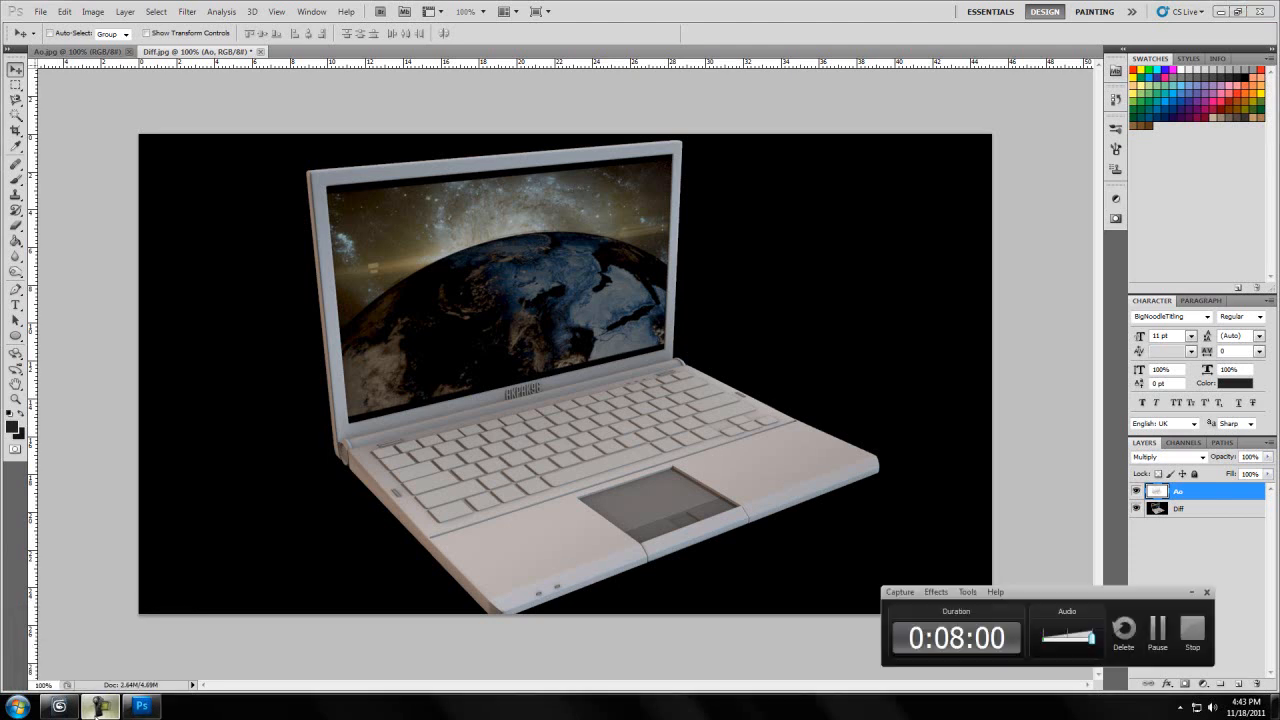
left_click_drag(1082, 602, 1104, 590)
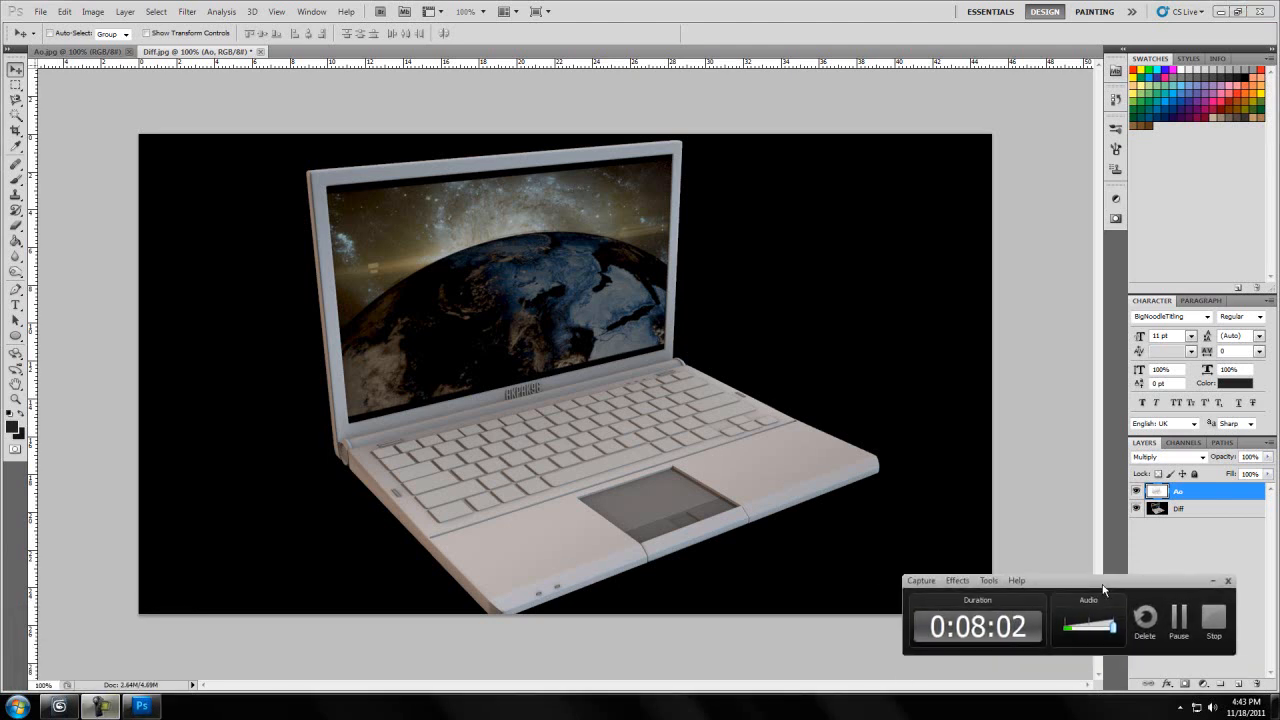
left_click(1178, 622)
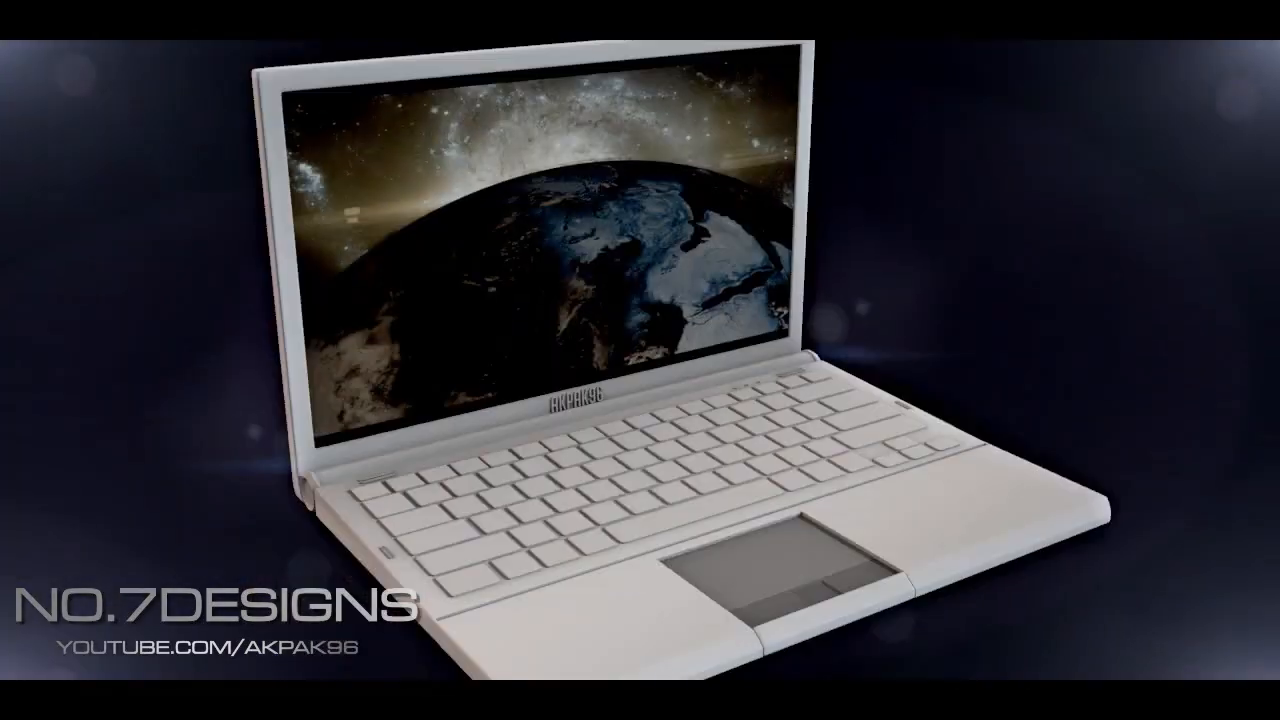